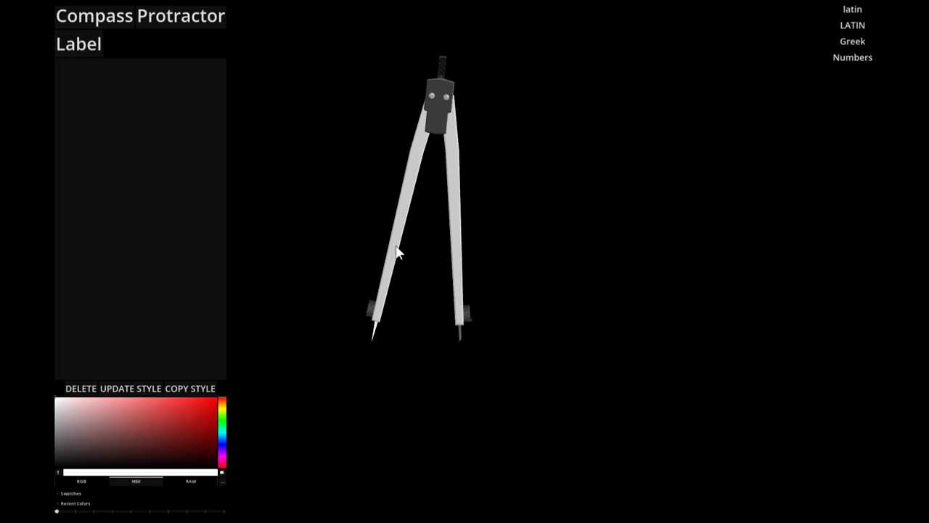
# Step: Draw a red compass circle right of the page centre, then switch the colour to yellow
pyautogui.moveTo(399, 253); pyautogui.dragTo(571, 194)
pyautogui.click(639, 234)
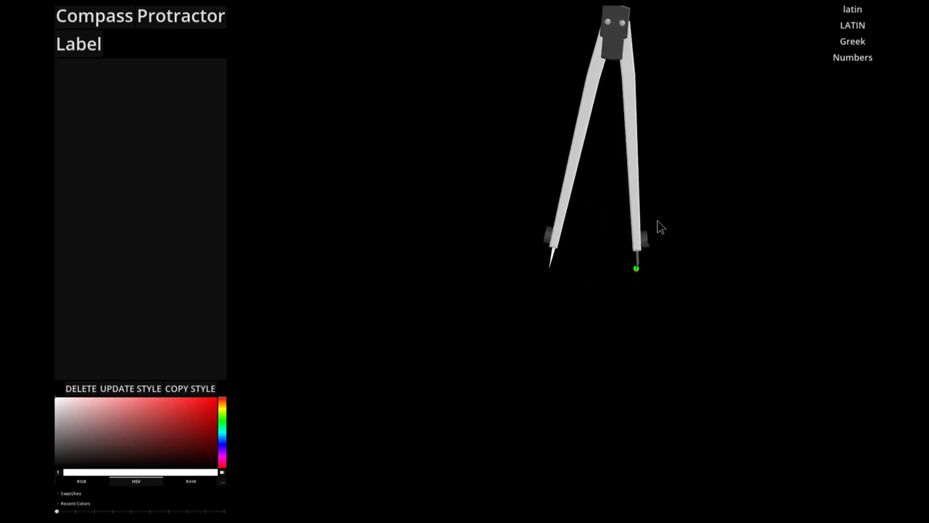
pyautogui.moveTo(660, 227)
pyautogui.mouseDown()
pyautogui.moveTo(526, 116)
pyautogui.moveTo(408, 218)
pyautogui.moveTo(543, 397)
pyautogui.moveTo(661, 284)
pyautogui.moveTo(643, 234)
pyautogui.mouseUp()
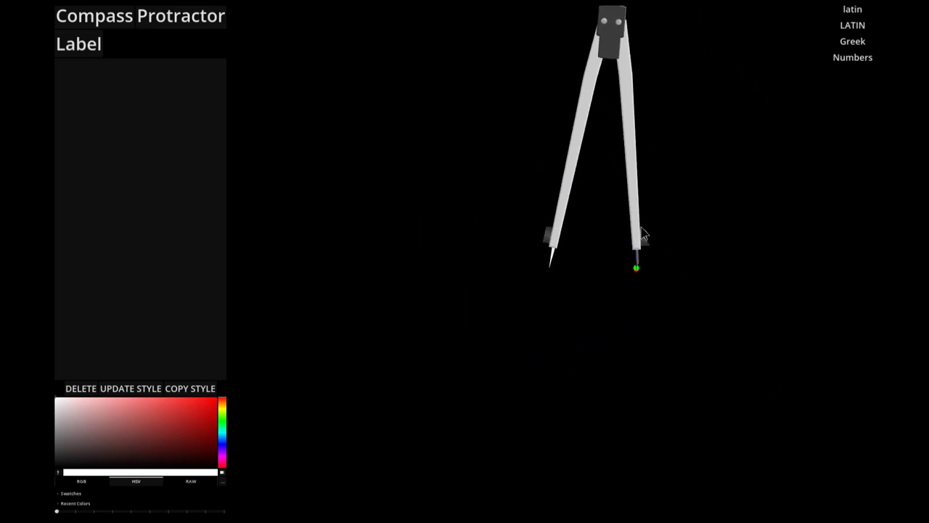
pyautogui.moveTo(570, 204); pyautogui.dragTo(321, 245)
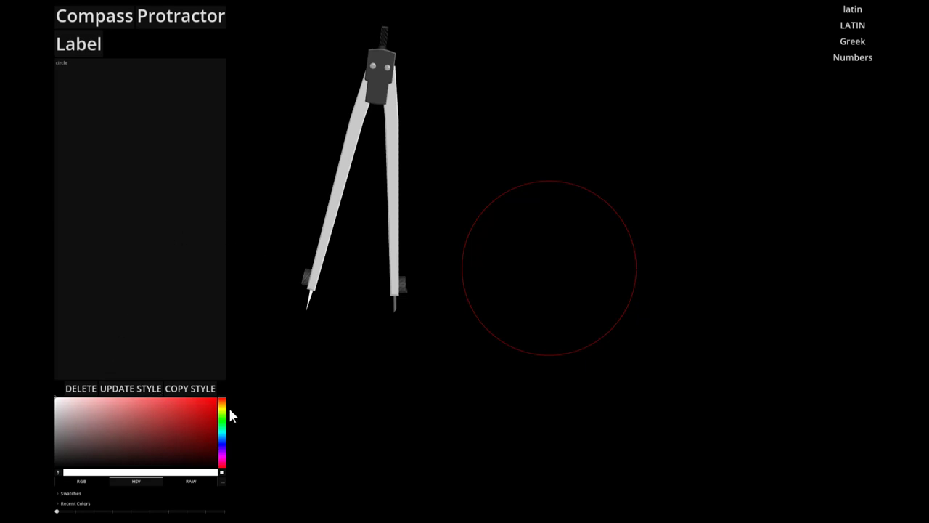
pyautogui.moveTo(224, 414); pyautogui.dragTo(226, 404)
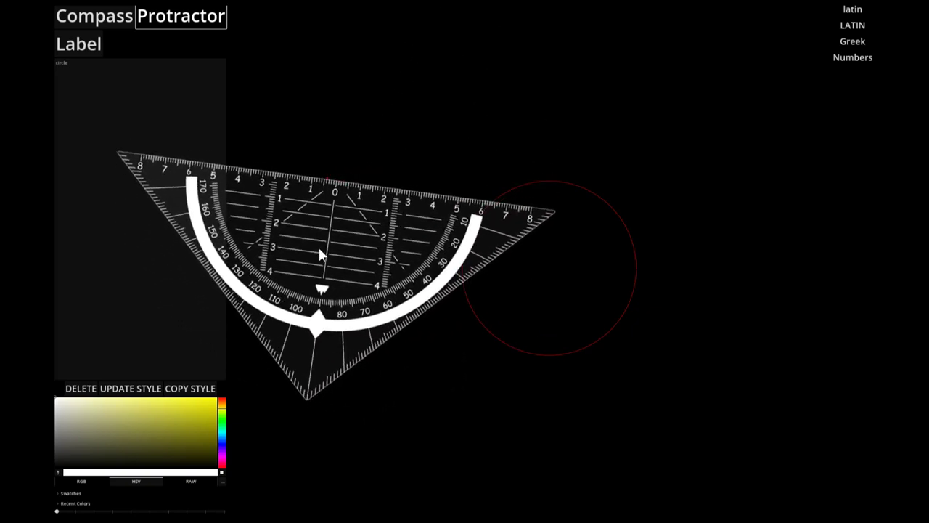
# Step: Rule a straight line across the top of the red circle
pyautogui.moveTo(320, 251); pyautogui.dragTo(526, 242)
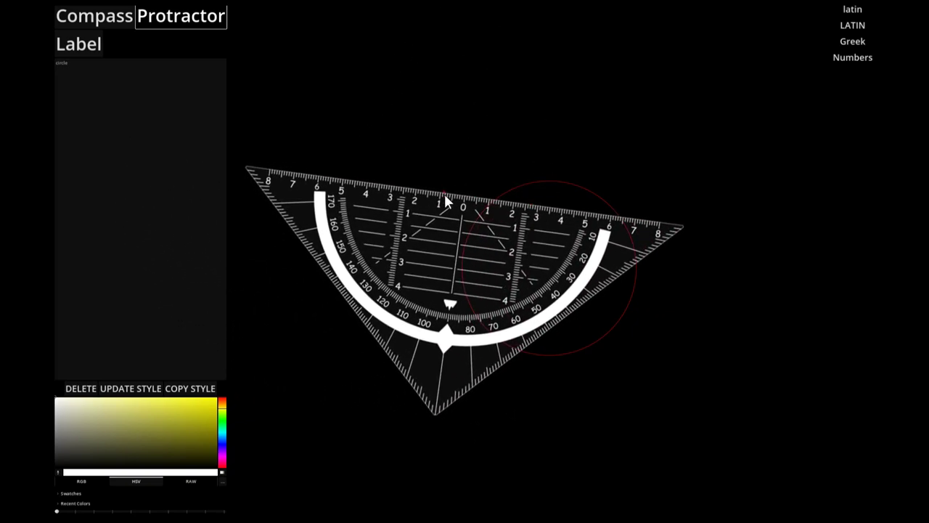
pyautogui.moveTo(465, 202); pyautogui.dragTo(456, 174)
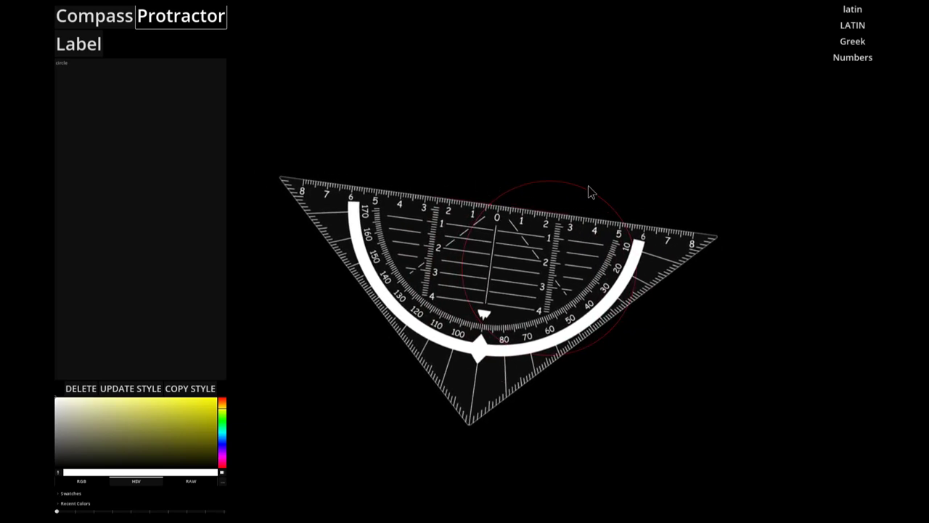
pyautogui.moveTo(657, 200); pyautogui.dragTo(655, 205)
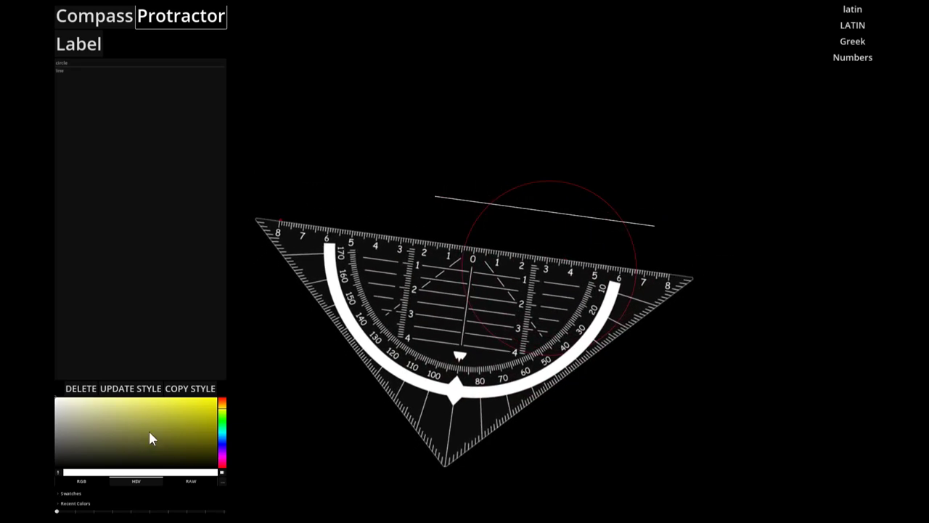
# Step: Recolour the new line bright yellow
pyautogui.click(209, 404)
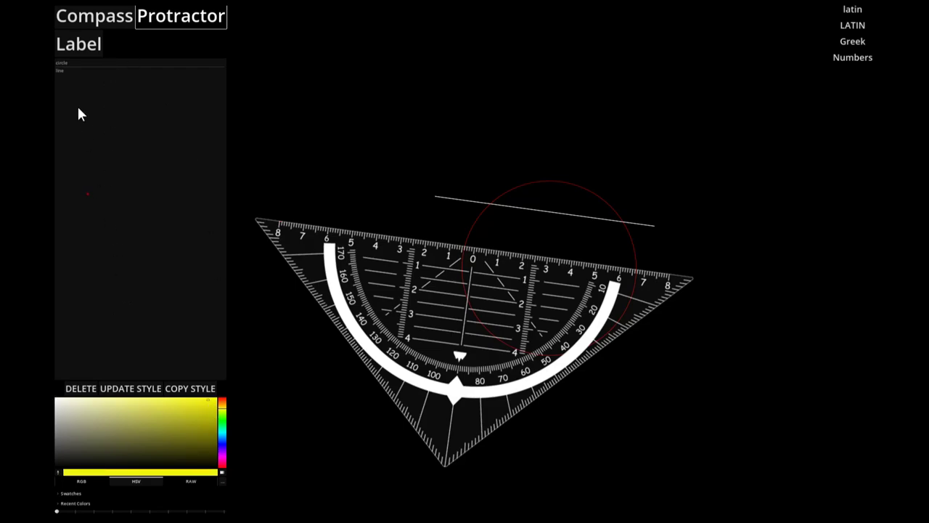
pyautogui.click(70, 71)
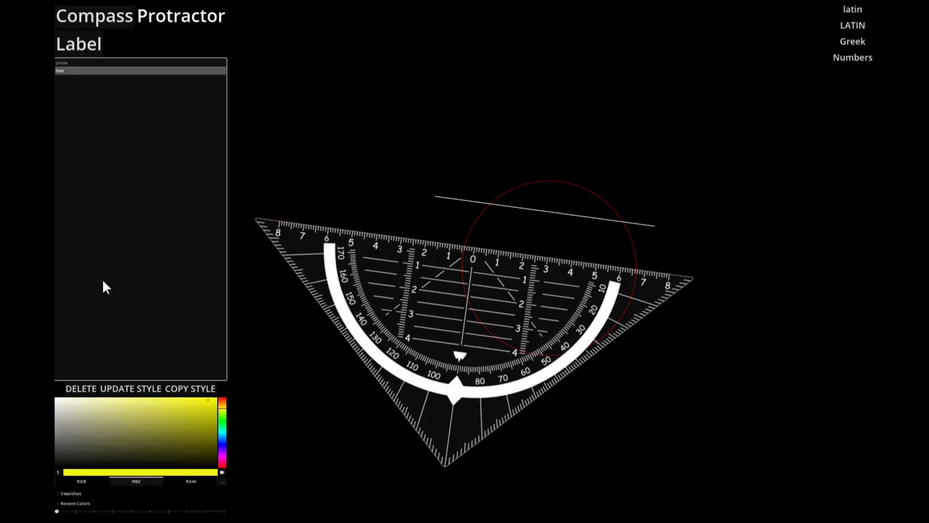
pyautogui.click(133, 392)
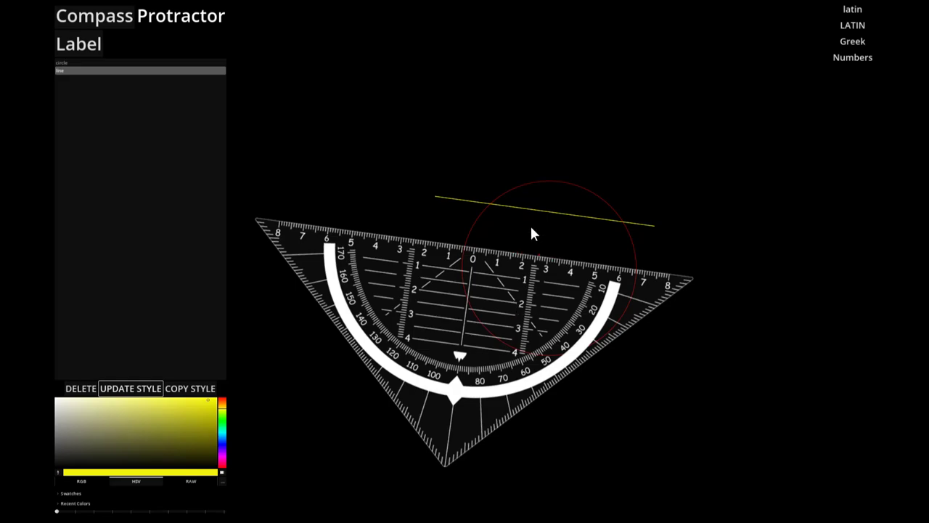
pyautogui.moveTo(521, 290); pyautogui.dragTo(519, 306)
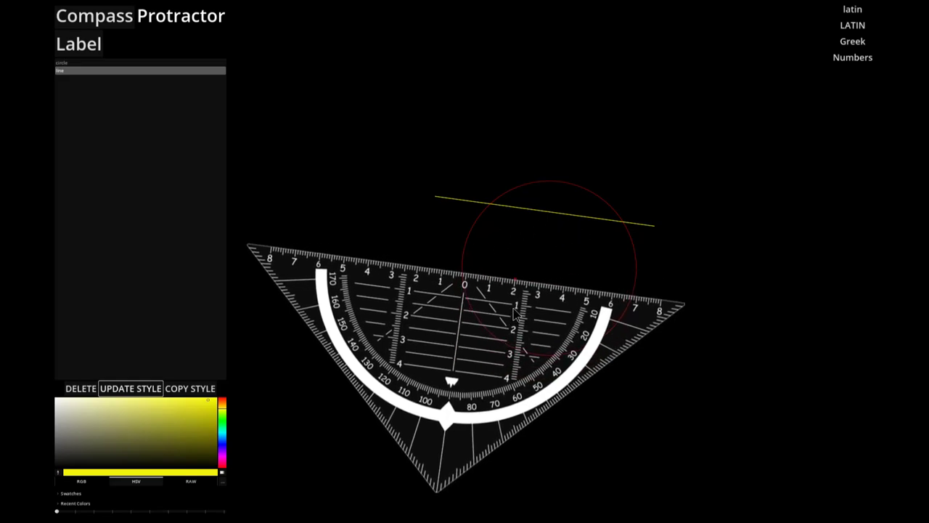
# Step: Draw a yellow circle centred on the left line–circle crossing with radius reaching the right crossing
pyautogui.click(128, 21)
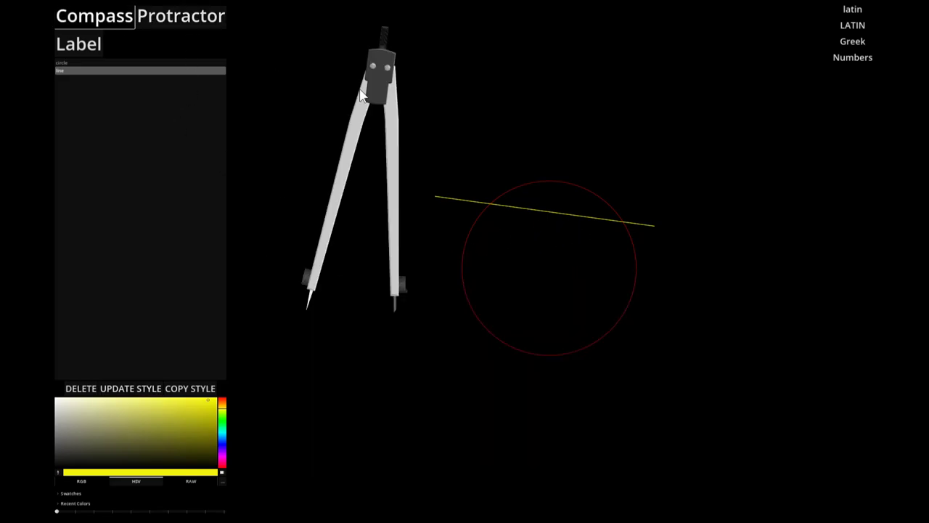
pyautogui.moveTo(321, 268); pyautogui.dragTo(507, 169)
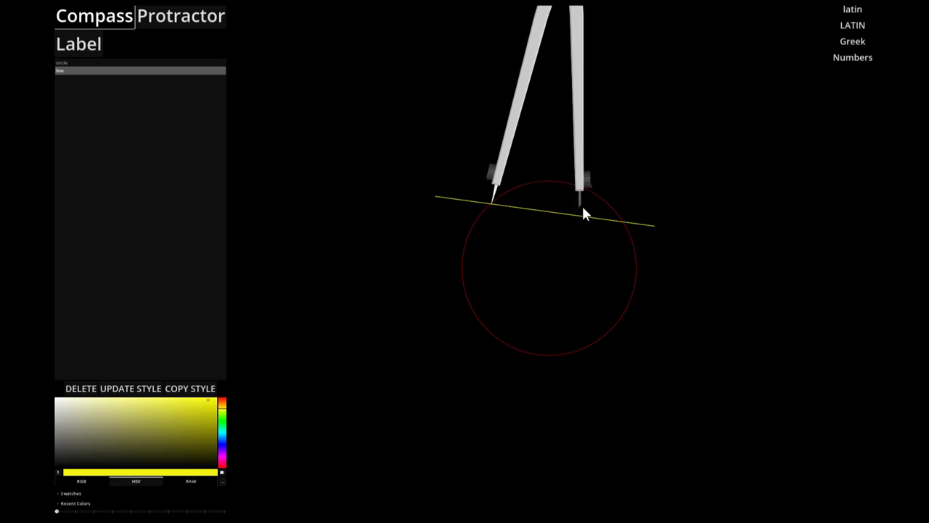
pyautogui.moveTo(584, 214); pyautogui.dragTo(626, 232)
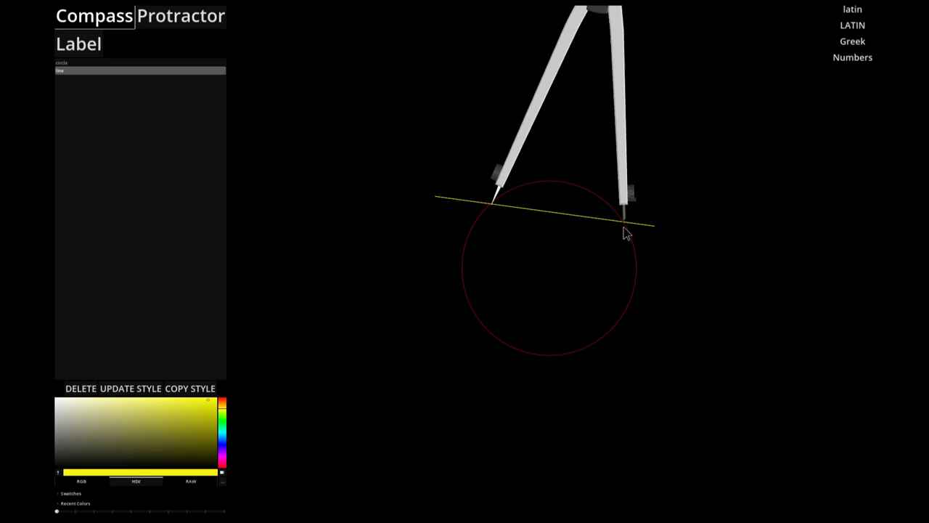
pyautogui.moveTo(622, 129)
pyautogui.mouseDown()
pyautogui.moveTo(636, 149)
pyautogui.moveTo(623, 269)
pyautogui.moveTo(453, 365)
pyautogui.moveTo(370, 202)
pyautogui.moveTo(577, 163)
pyautogui.mouseUp()
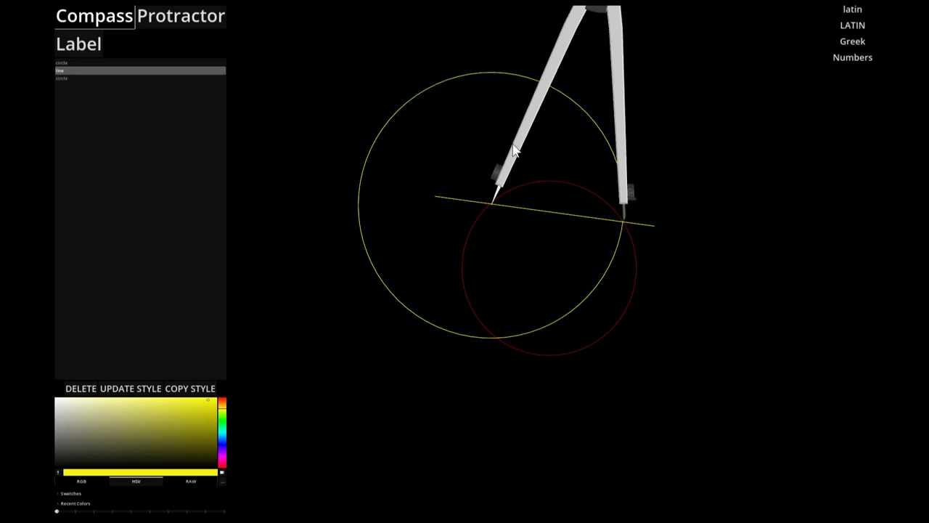
pyautogui.moveTo(516, 151); pyautogui.dragTo(647, 170)
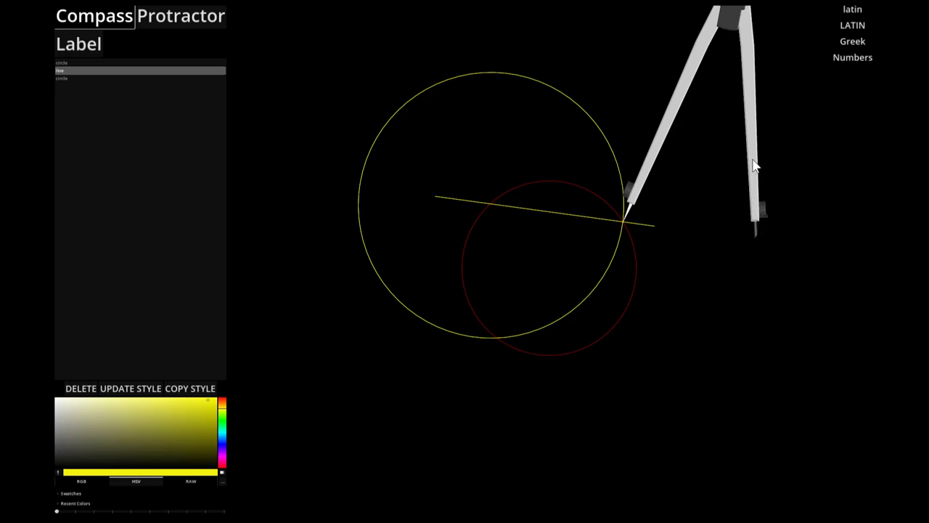
# Step: Draw an equal yellow circle centred on the right line–circle crossing
pyautogui.moveTo(753, 164)
pyautogui.mouseDown()
pyautogui.moveTo(690, 303)
pyautogui.moveTo(516, 288)
pyautogui.moveTo(510, 187)
pyautogui.moveTo(618, 172)
pyautogui.moveTo(676, 175)
pyautogui.moveTo(693, 198)
pyautogui.mouseUp()
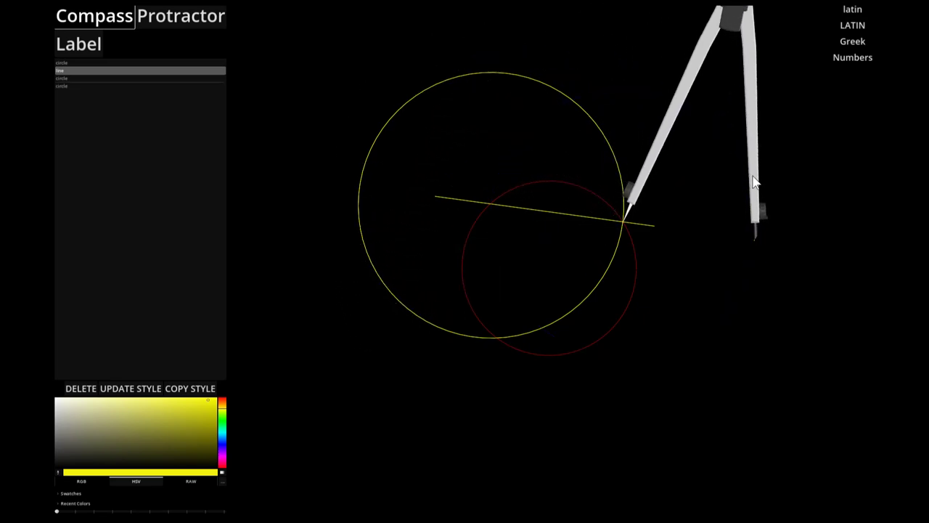
pyautogui.moveTo(740, 176)
pyautogui.mouseDown()
pyautogui.moveTo(760, 174)
pyautogui.moveTo(752, 174)
pyautogui.mouseUp()
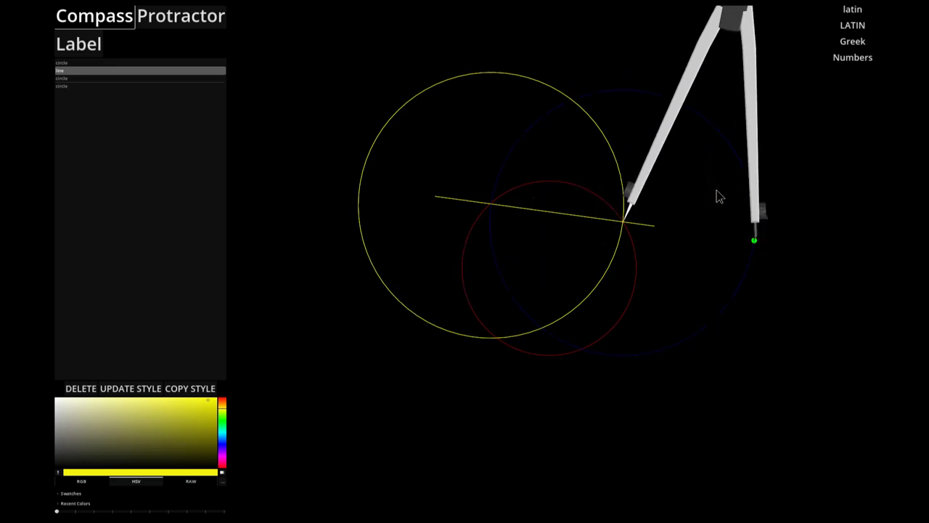
pyautogui.moveTo(719, 197)
pyautogui.mouseDown()
pyautogui.moveTo(718, 185)
pyautogui.moveTo(726, 201)
pyautogui.moveTo(730, 191)
pyautogui.mouseUp()
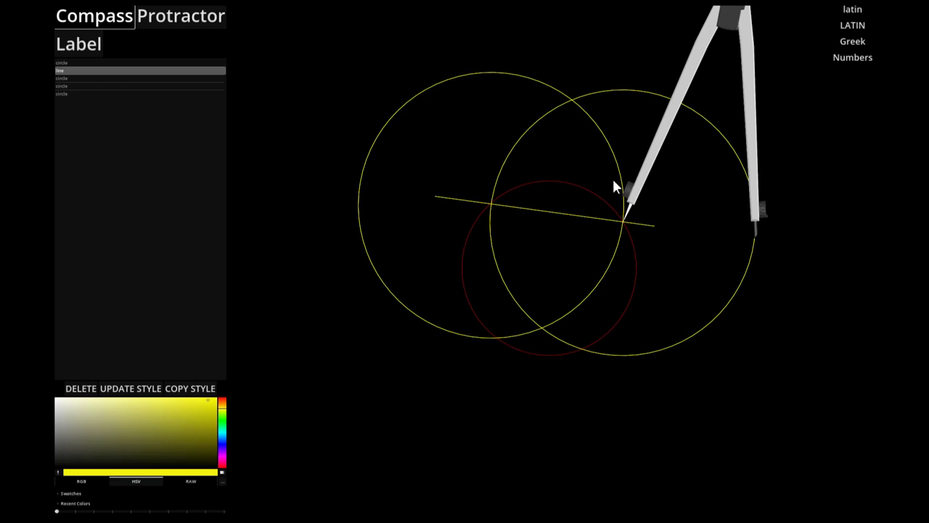
pyautogui.click(189, 24)
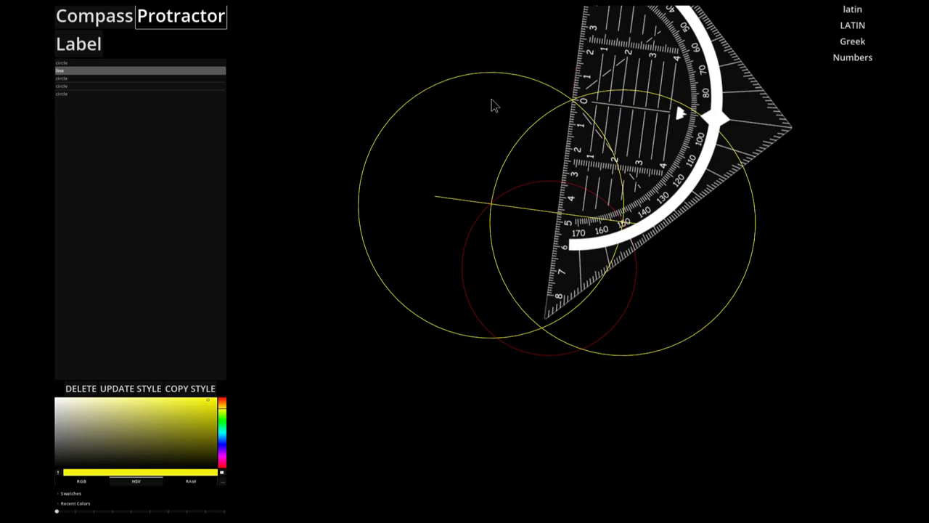
# Step: Rule a line through the yellow circles' crossings and a slanted line across the red circle's lower right
pyautogui.moveTo(491, 101); pyautogui.dragTo(459, 403)
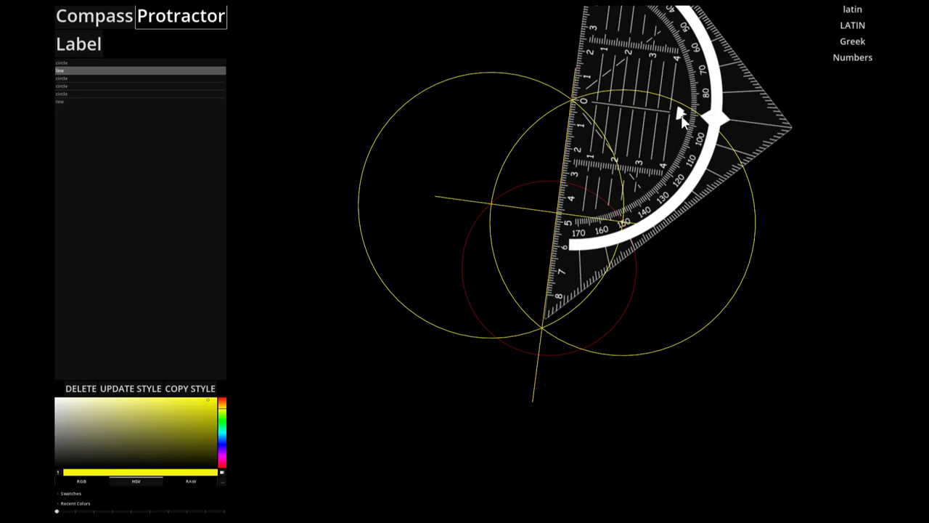
pyautogui.moveTo(682, 120)
pyautogui.mouseDown()
pyautogui.moveTo(601, 213)
pyautogui.moveTo(421, 286)
pyautogui.moveTo(367, 279)
pyautogui.moveTo(717, 285)
pyautogui.mouseUp()
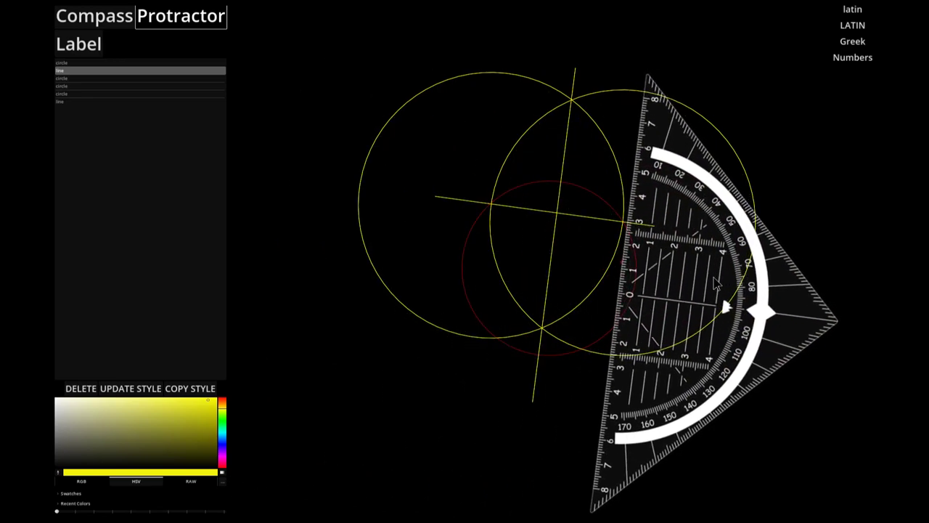
pyautogui.moveTo(844, 324); pyautogui.dragTo(819, 388)
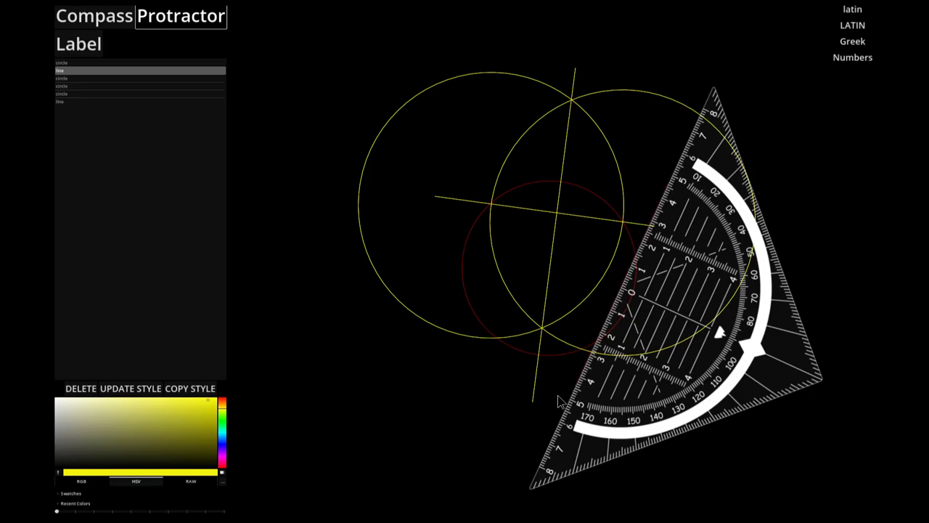
pyautogui.moveTo(559, 402); pyautogui.dragTo(666, 183)
# Step: Recolour the slanted line a fully saturated, bright blue
pyautogui.click(87, 109)
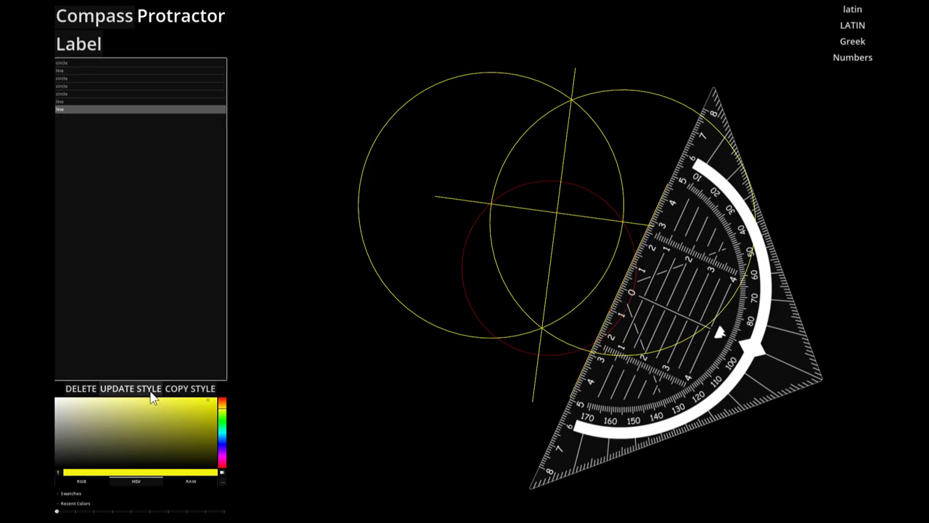
pyautogui.click(222, 452)
pyautogui.moveTo(199, 413); pyautogui.dragTo(220, 408)
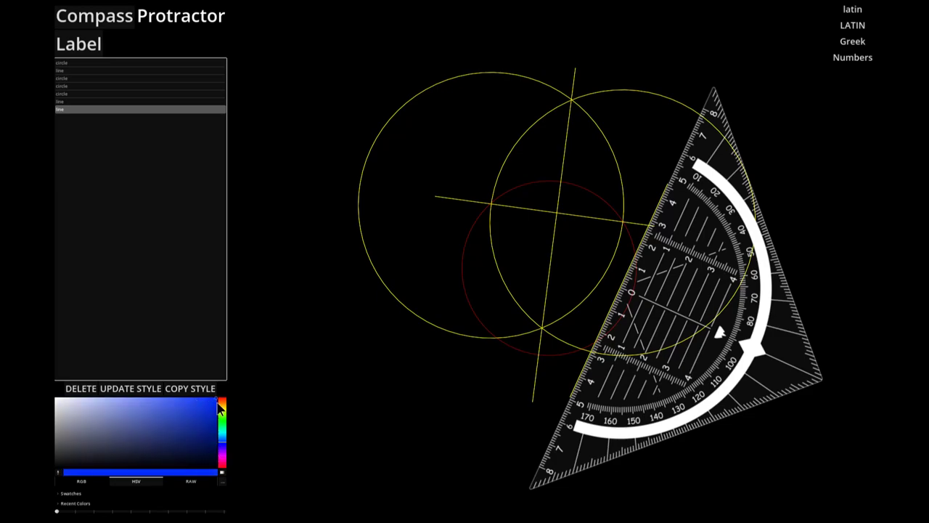
pyautogui.click(137, 389)
pyautogui.moveTo(720, 302); pyautogui.dragTo(414, 312)
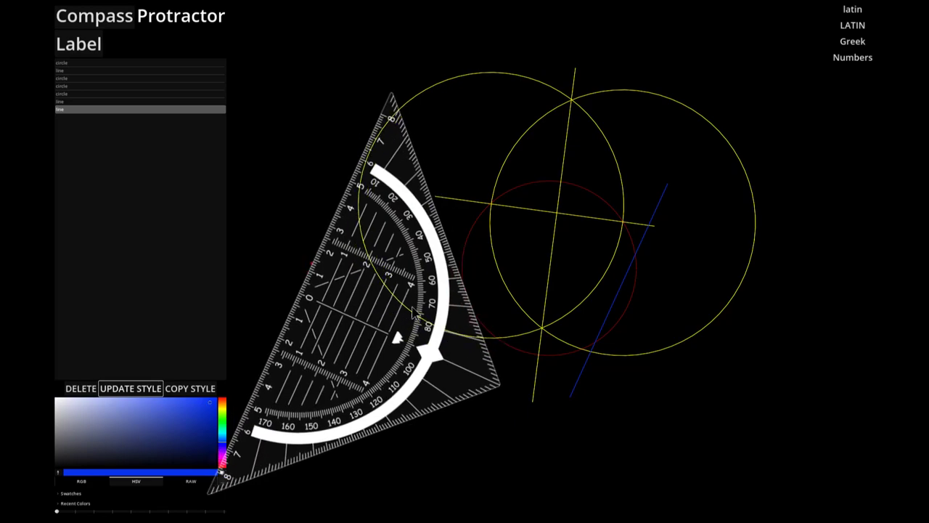
# Step: Draw a second blue circle centred lower down on the blue slanted line
pyautogui.click(116, 21)
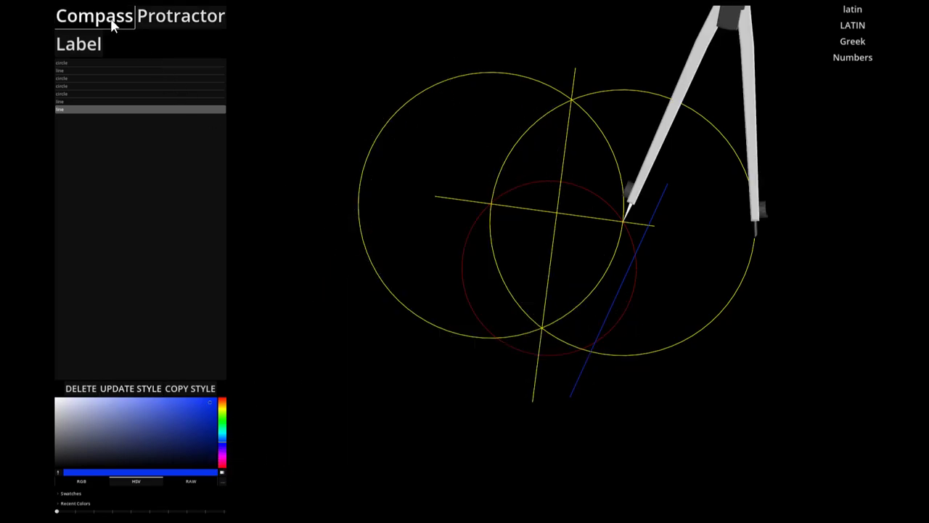
pyautogui.moveTo(631, 208)
pyautogui.mouseDown()
pyautogui.moveTo(662, 200)
pyautogui.moveTo(654, 225)
pyautogui.mouseUp()
pyautogui.moveTo(772, 274); pyautogui.dragTo(597, 352)
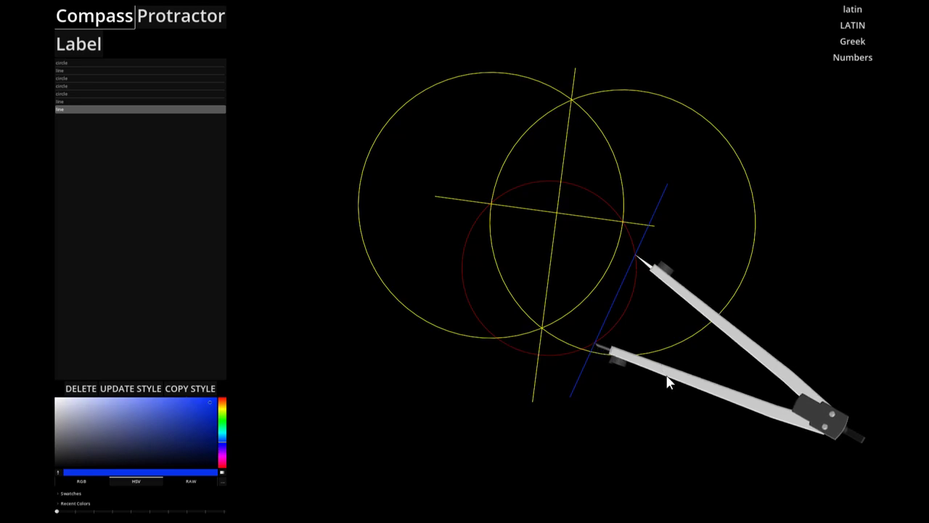
pyautogui.moveTo(664, 384)
pyautogui.mouseDown()
pyautogui.moveTo(642, 387)
pyautogui.moveTo(546, 254)
pyautogui.moveTo(626, 387)
pyautogui.moveTo(670, 384)
pyautogui.mouseUp()
pyautogui.moveTo(664, 282); pyautogui.dragTo(634, 369)
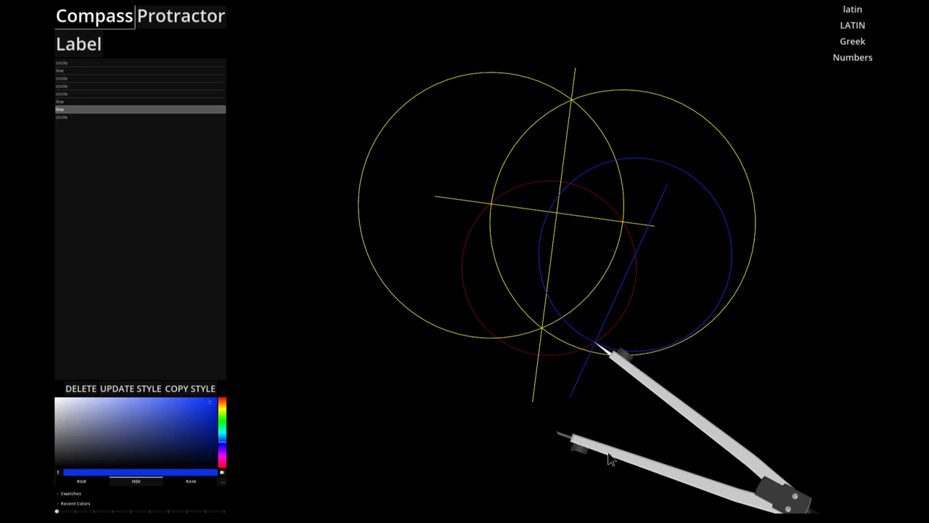
# Step: Delete the stray extra circle drawn afterwards from the object list
pyautogui.moveTo(609, 455); pyautogui.dragTo(611, 459)
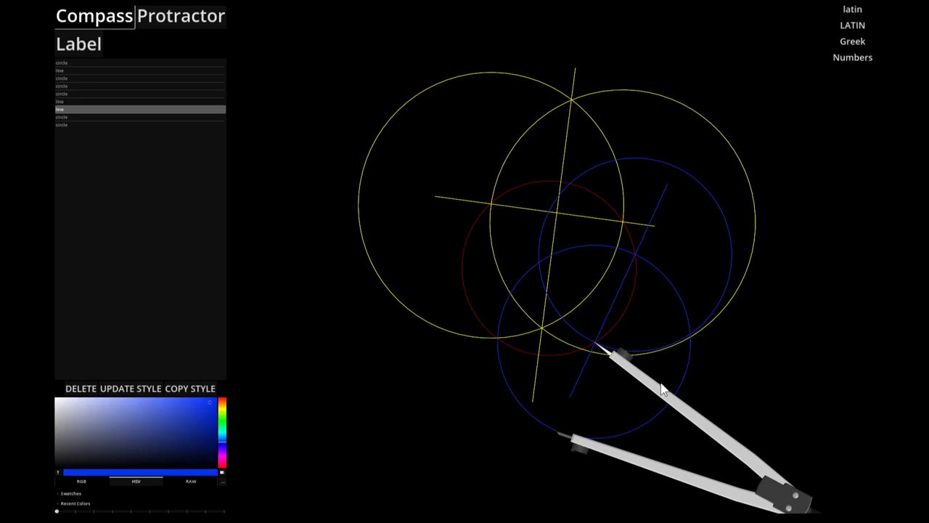
pyautogui.moveTo(660, 389)
pyautogui.mouseDown()
pyautogui.moveTo(400, 155)
pyautogui.moveTo(707, 276)
pyautogui.moveTo(505, 266)
pyautogui.mouseUp()
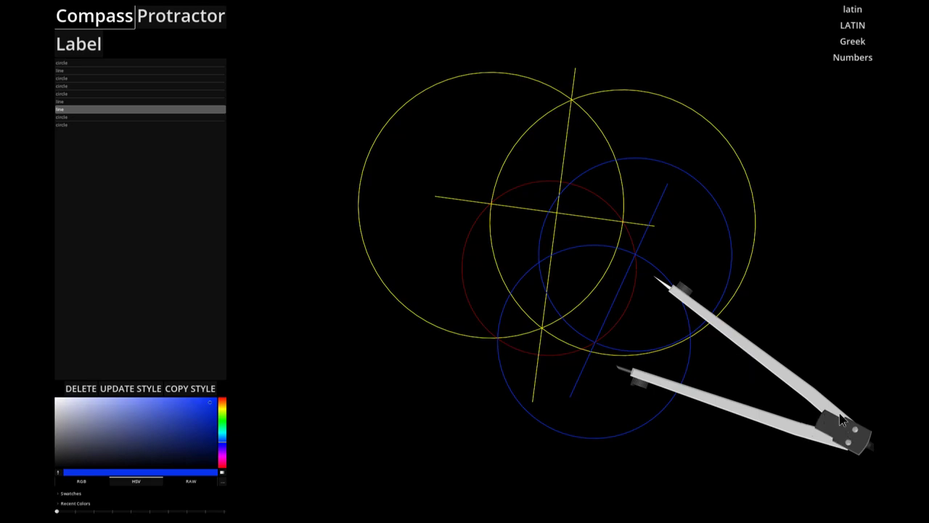
pyautogui.moveTo(828, 406)
pyautogui.mouseDown()
pyautogui.moveTo(835, 372)
pyautogui.moveTo(781, 383)
pyautogui.mouseUp()
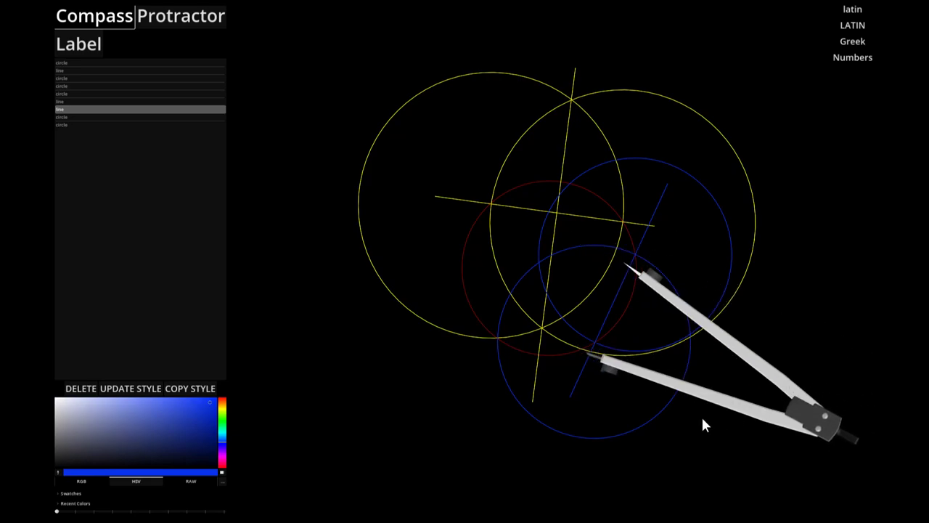
pyautogui.moveTo(637, 375)
pyautogui.mouseDown()
pyautogui.moveTo(818, 281)
pyautogui.moveTo(763, 183)
pyautogui.mouseUp()
pyautogui.click(87, 132)
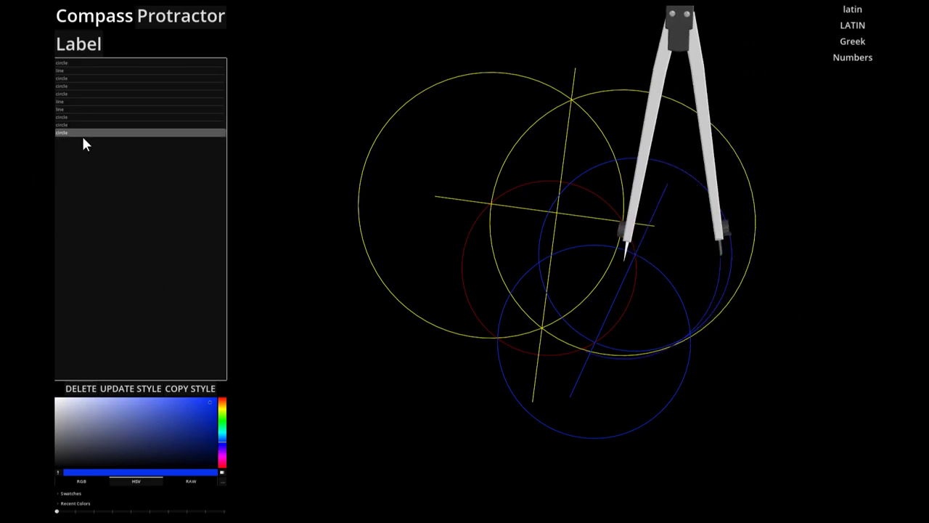
pyautogui.click(86, 387)
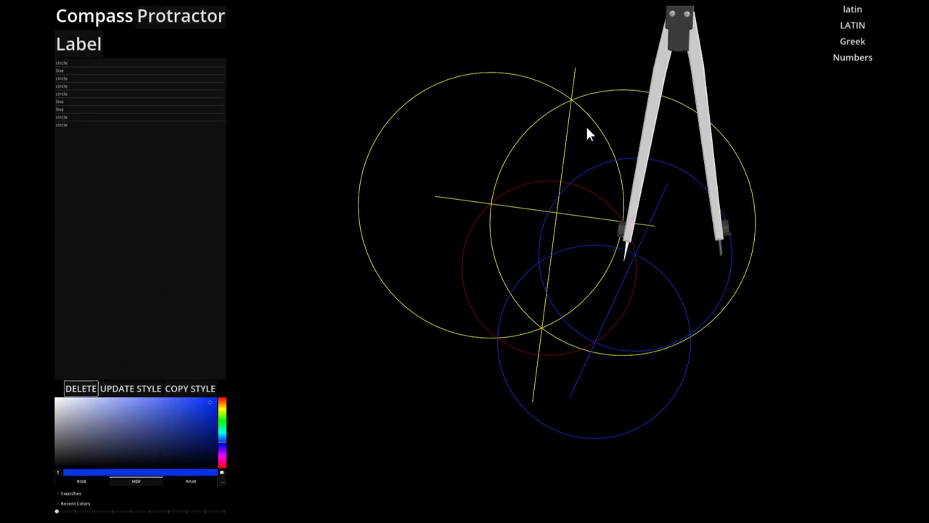
# Step: Rule a blue line through both crossing points of the two blue circles
pyautogui.click(166, 27)
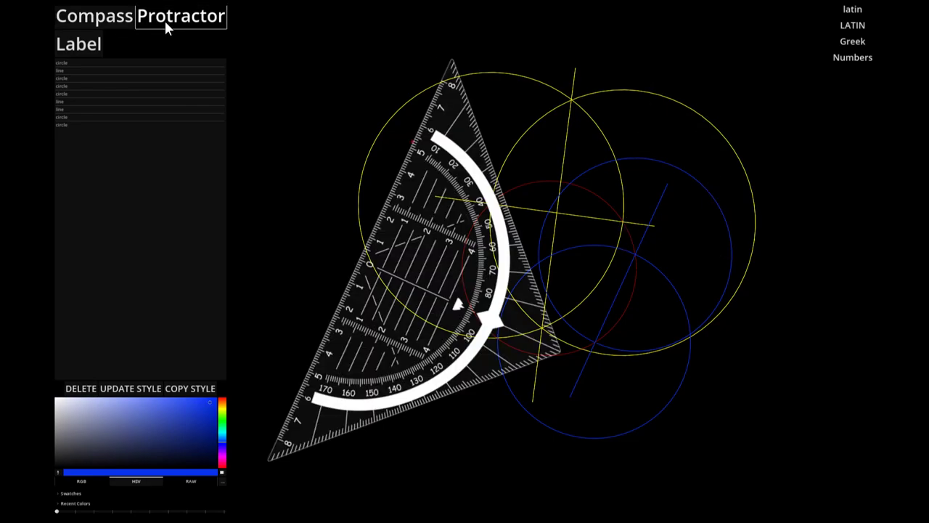
pyautogui.moveTo(459, 232); pyautogui.dragTo(574, 241)
pyautogui.moveTo(684, 370); pyautogui.dragTo(545, 365)
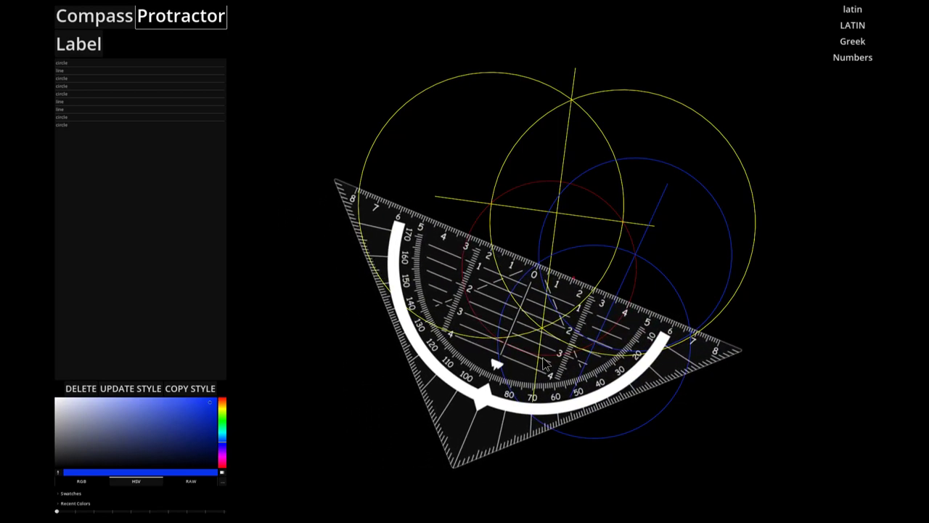
pyautogui.moveTo(441, 491); pyautogui.dragTo(446, 479)
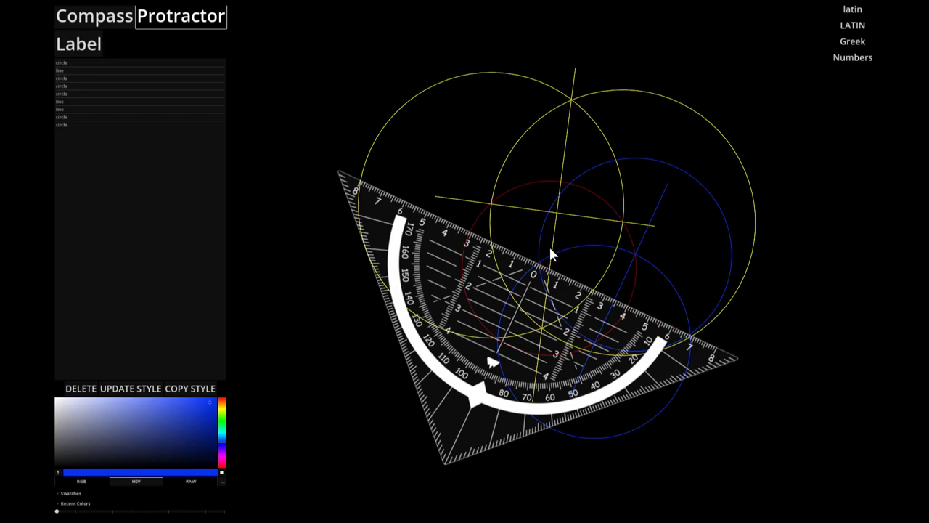
pyautogui.moveTo(425, 177); pyautogui.dragTo(734, 326)
pyautogui.click(61, 20)
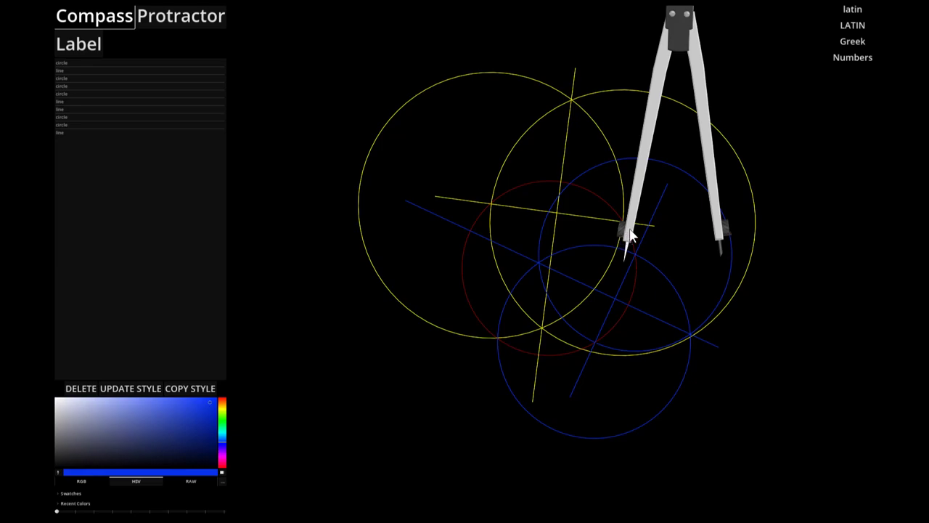
# Step: Place a blue label A where the two blue lines cross and enlarge it
pyautogui.click(851, 28)
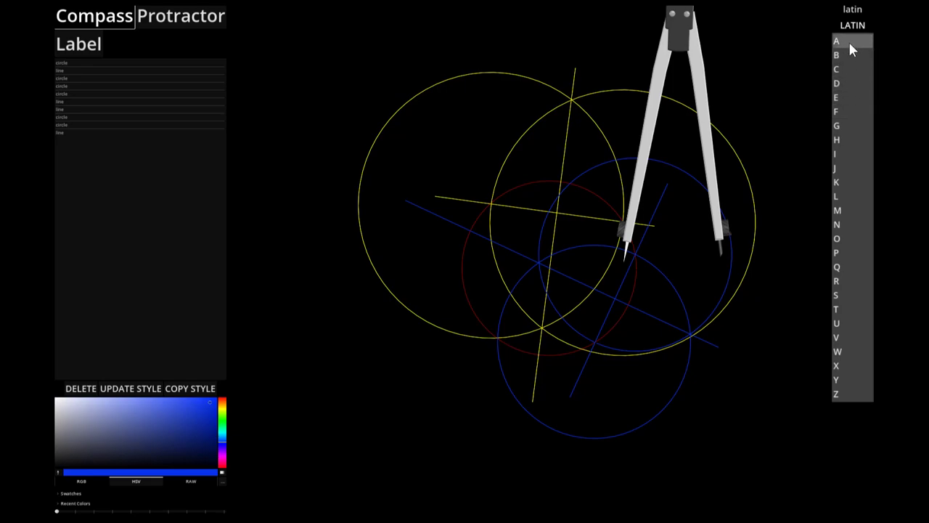
pyautogui.click(849, 42)
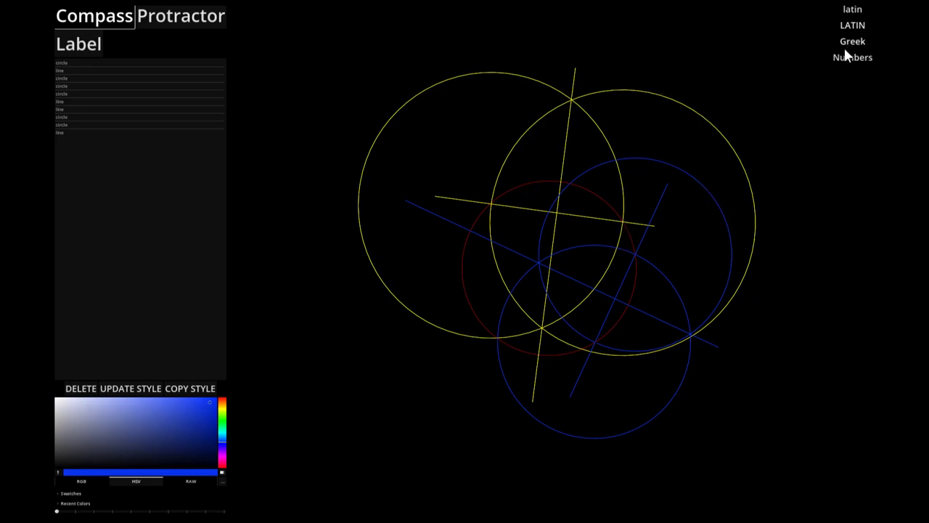
pyautogui.click(553, 282)
pyautogui.moveTo(56, 511); pyautogui.dragTo(225, 511)
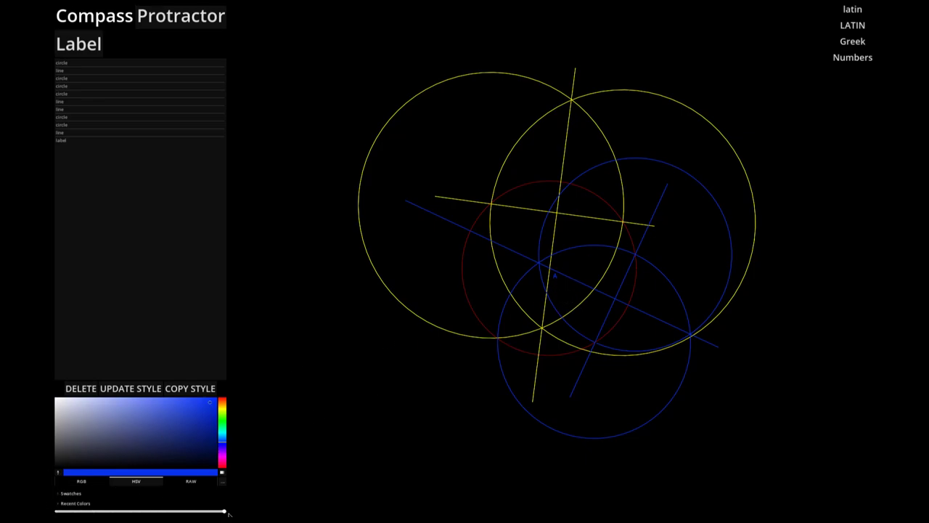
pyautogui.click(100, 141)
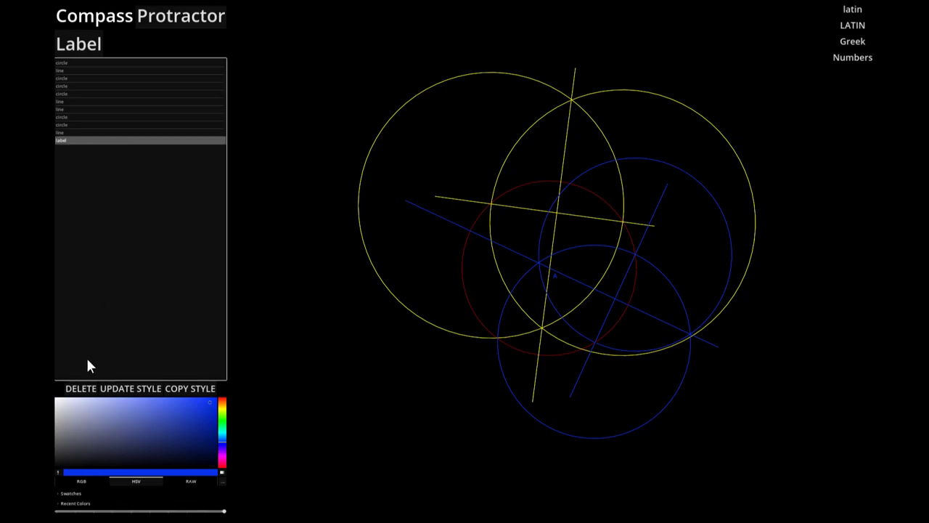
pyautogui.click(128, 388)
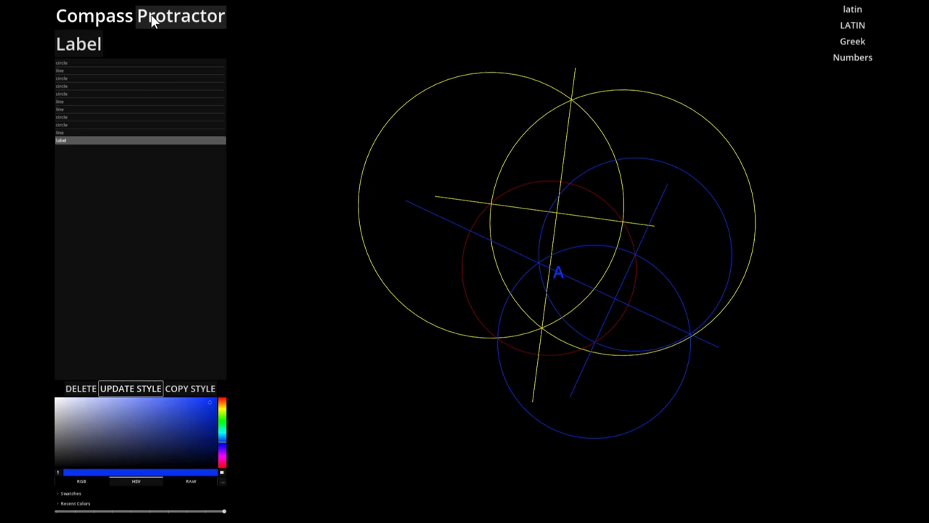
pyautogui.click(119, 20)
pyautogui.moveTo(633, 222); pyautogui.dragTo(561, 229)
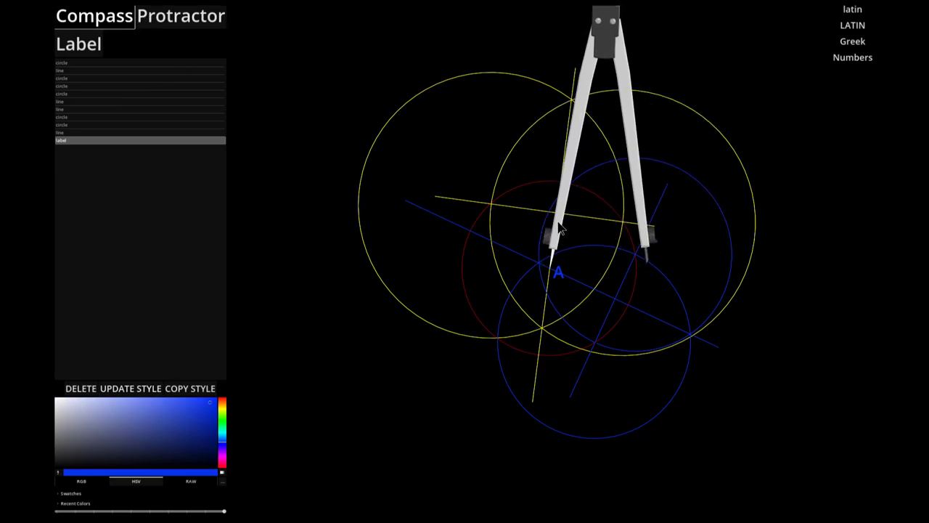
# Step: Switch to green at about 10% size and trace a circle around A over the red one
pyautogui.click(222, 422)
pyautogui.click(206, 410)
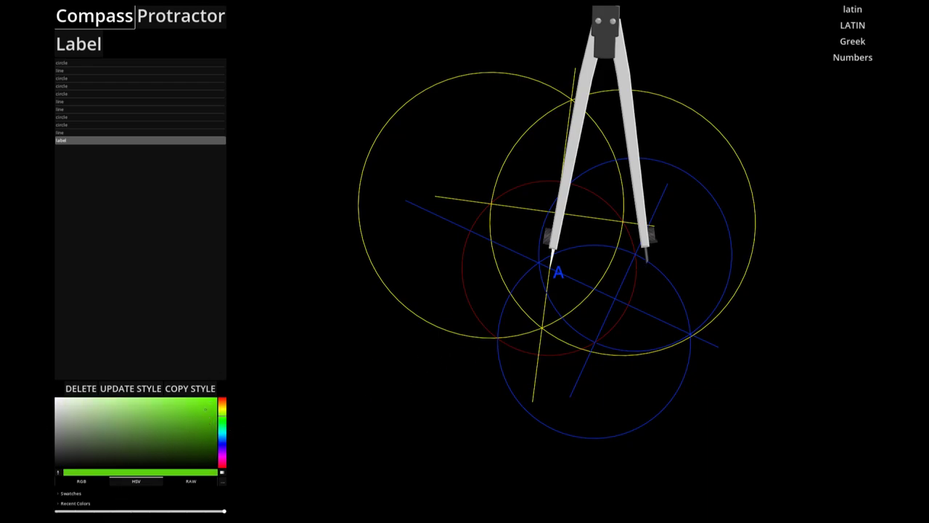
pyautogui.click(77, 512)
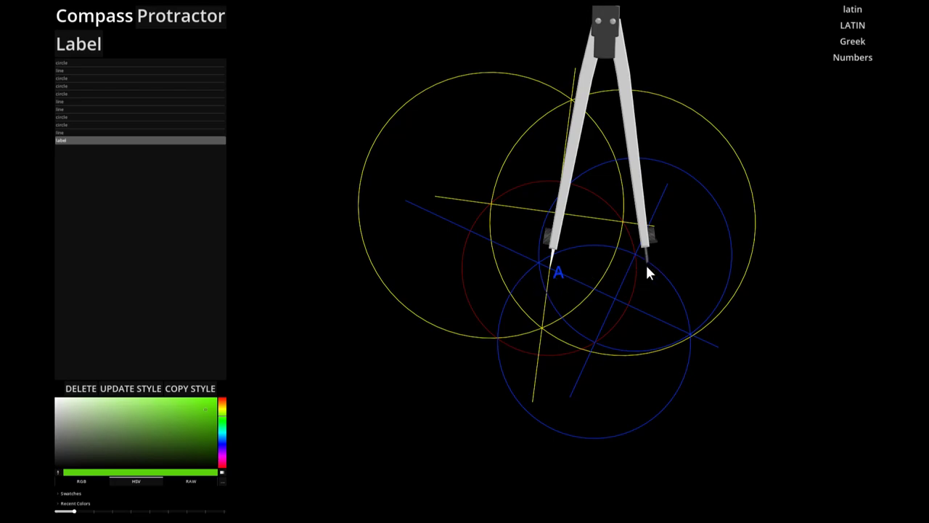
pyautogui.moveTo(647, 268)
pyautogui.mouseDown()
pyautogui.moveTo(631, 267)
pyautogui.moveTo(638, 273)
pyautogui.mouseUp()
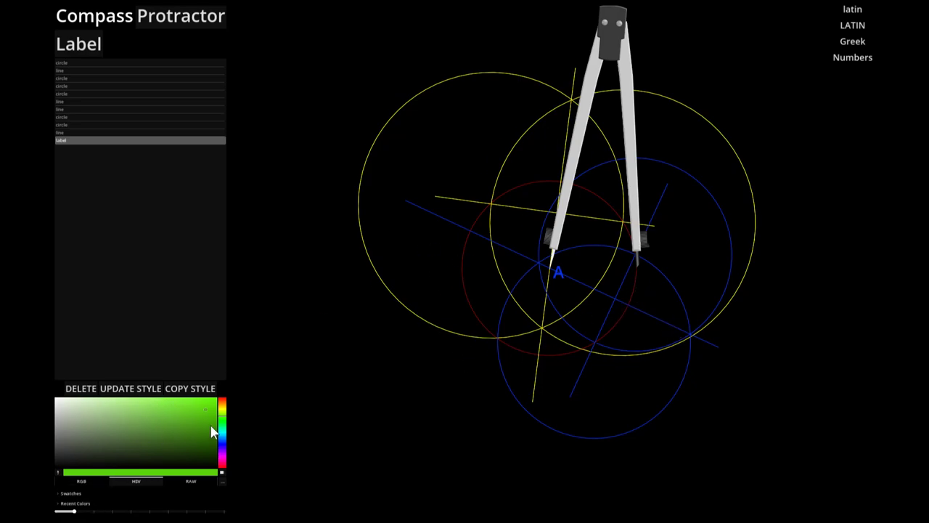
pyautogui.moveTo(629, 137)
pyautogui.mouseDown()
pyautogui.moveTo(591, 125)
pyautogui.moveTo(355, 126)
pyautogui.moveTo(346, 421)
pyautogui.moveTo(563, 447)
pyautogui.moveTo(769, 190)
pyautogui.moveTo(659, 90)
pyautogui.mouseUp()
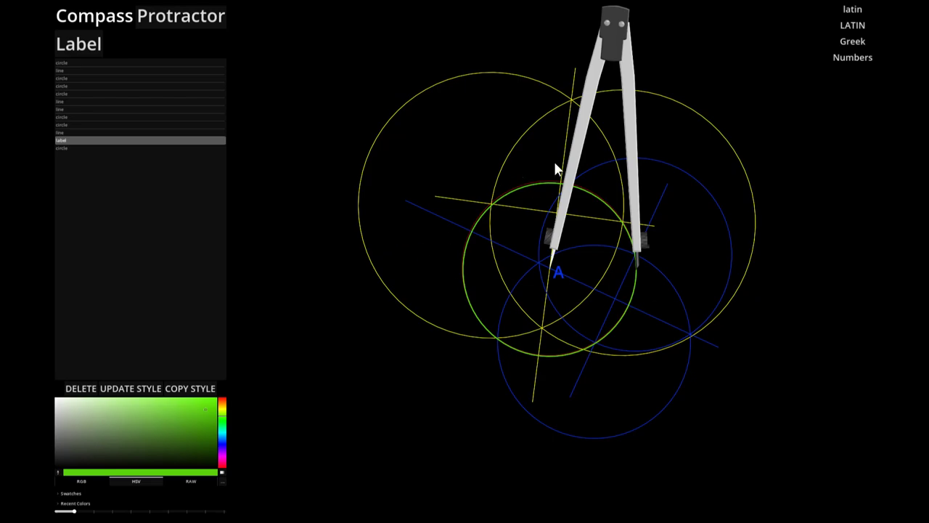
pyautogui.moveTo(554, 164); pyautogui.dragTo(367, 265)
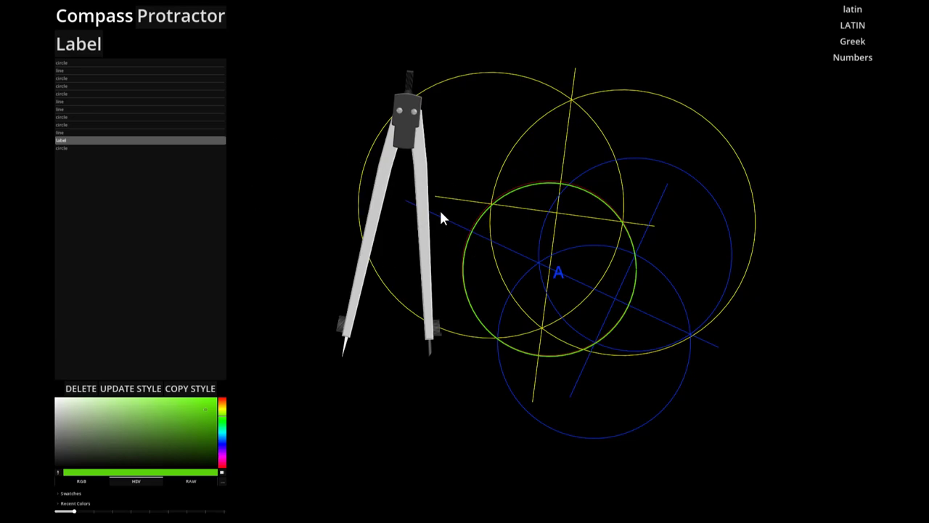
pyautogui.click(174, 27)
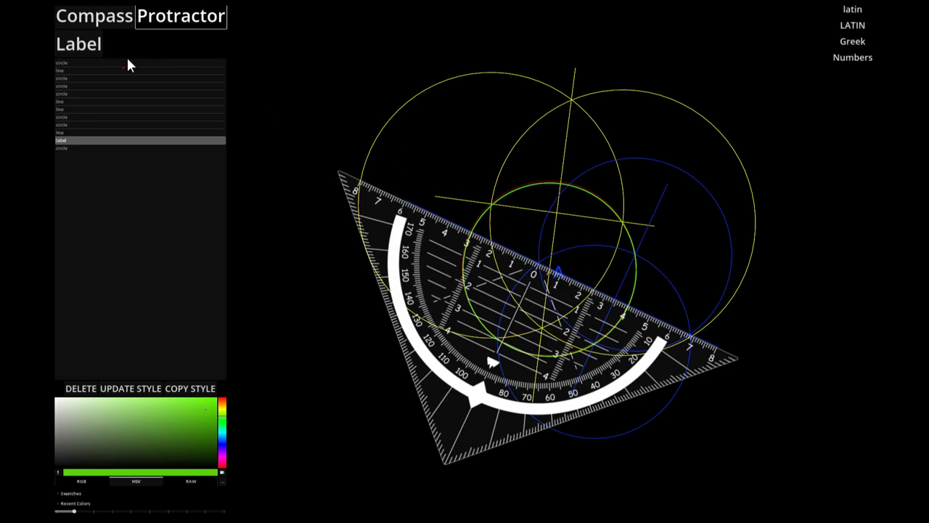
pyautogui.click(118, 17)
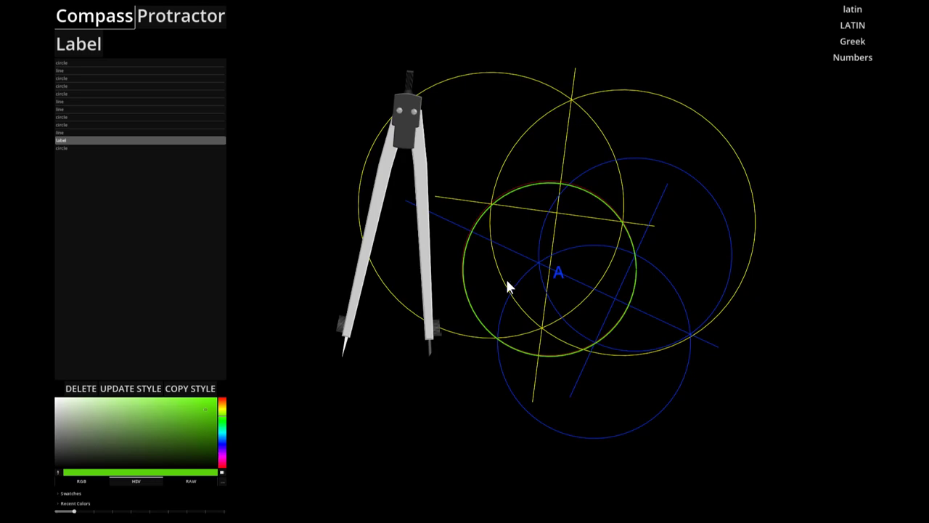
pyautogui.moveTo(367, 261); pyautogui.dragTo(399, 259)
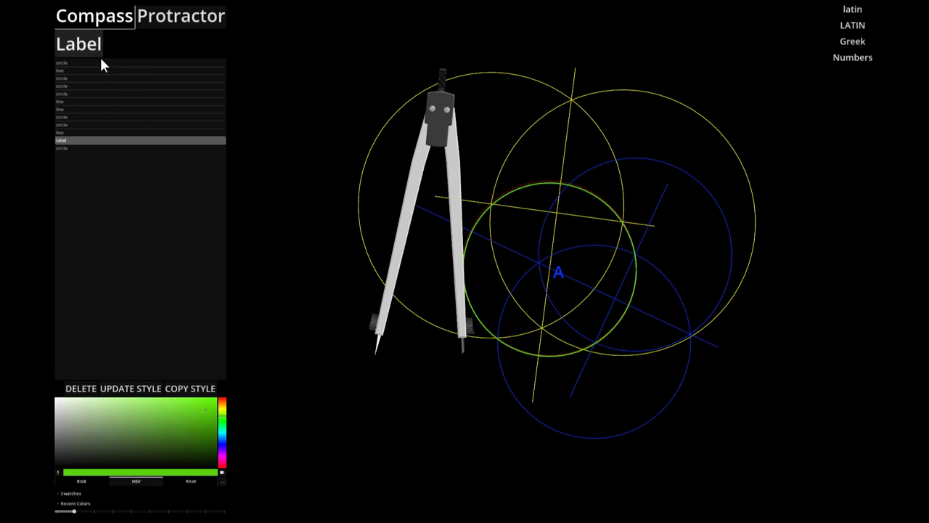
# Step: Add a larger magenta label 'Pink' at the top of the yellow vertical line
pyautogui.click(227, 460)
pyautogui.click(222, 458)
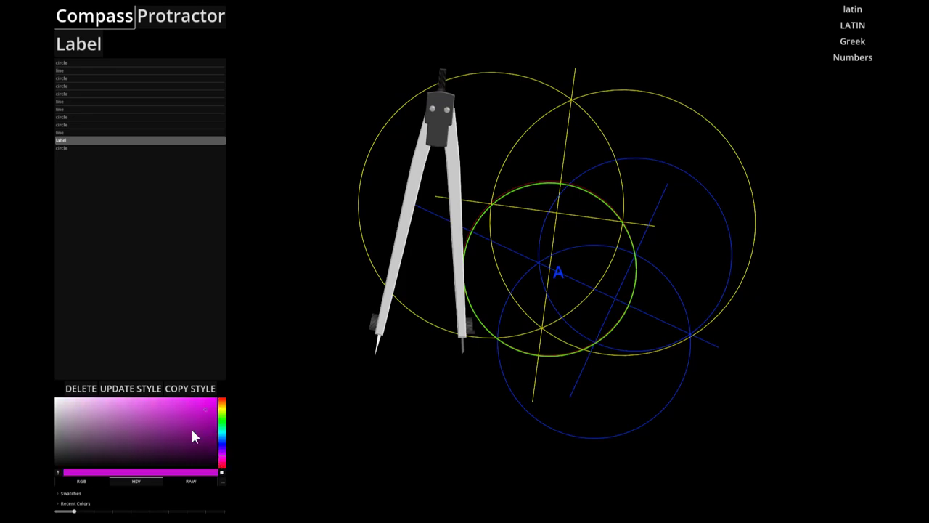
pyautogui.click(172, 405)
pyautogui.moveTo(73, 512); pyautogui.dragTo(145, 512)
pyautogui.click(93, 48)
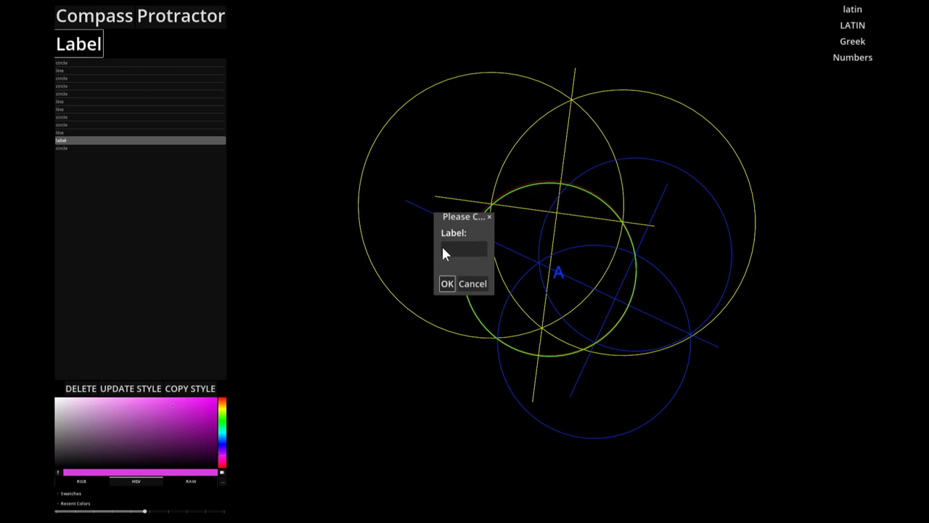
pyautogui.click(444, 251)
pyautogui.write('Pink')
pyautogui.click(448, 285)
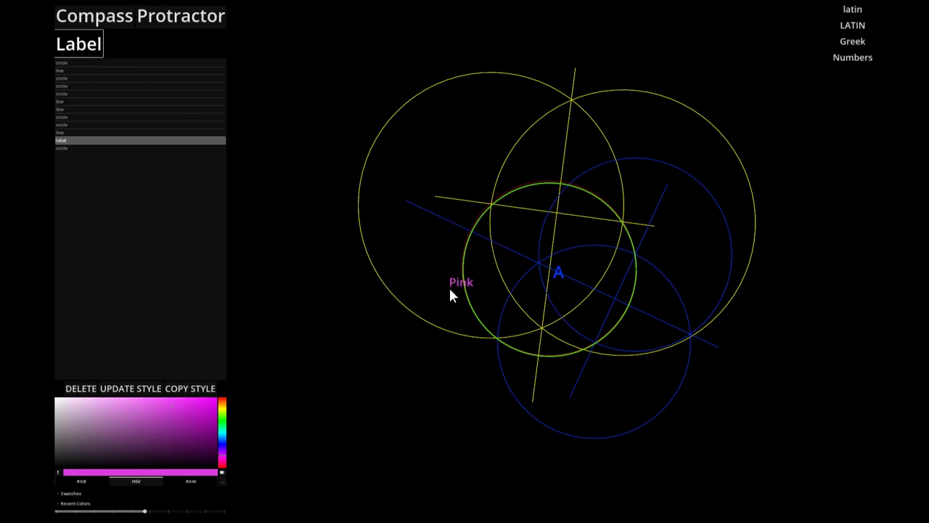
pyautogui.click(582, 74)
# Step: Place a Greek α label above the green circle
pyautogui.click(857, 64)
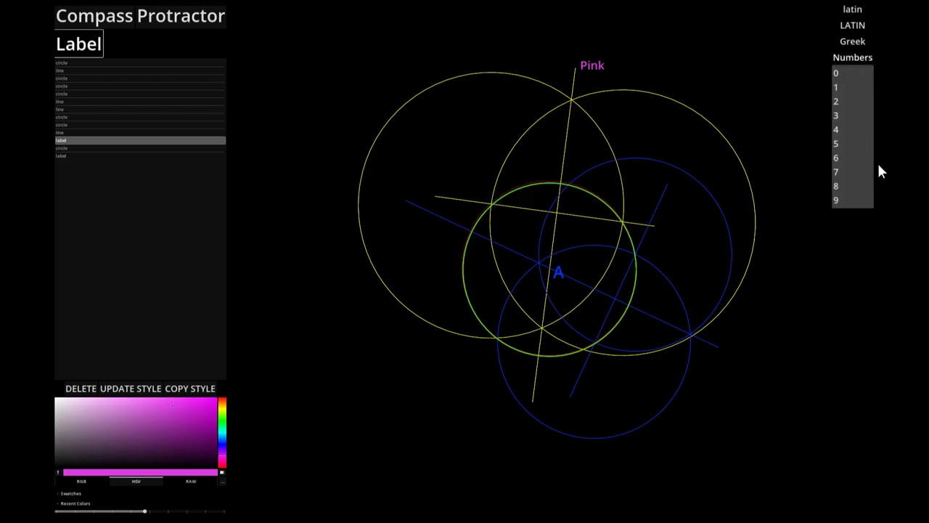
pyautogui.click(853, 42)
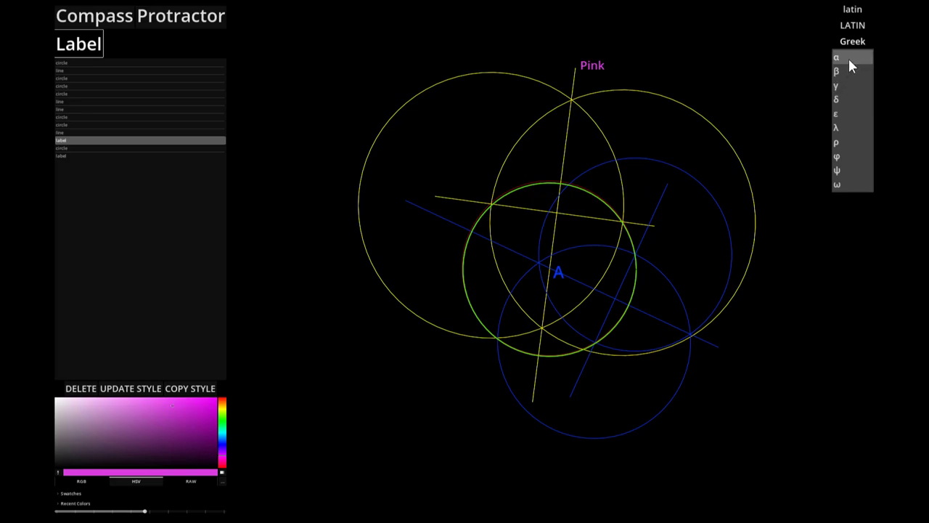
pyautogui.click(847, 58)
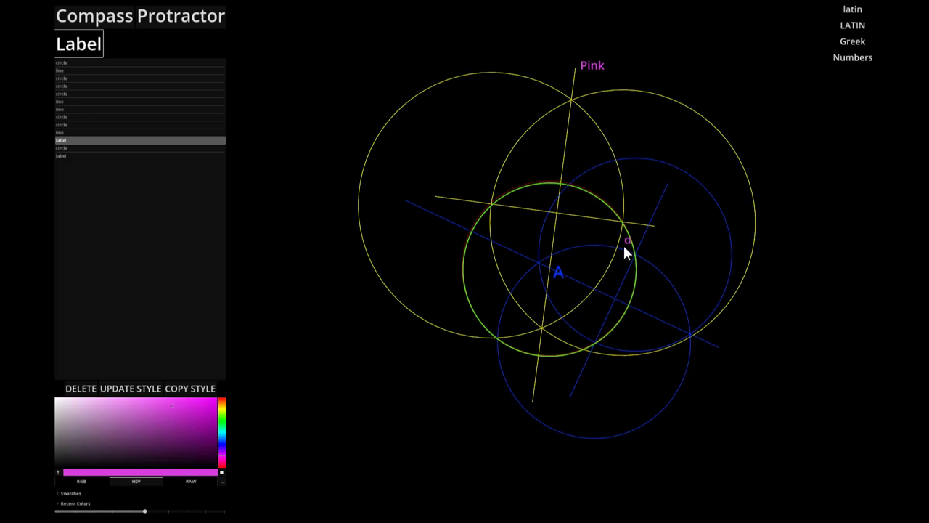
pyautogui.click(584, 190)
# Step: Place a capital G label above the α label
pyautogui.click(852, 25)
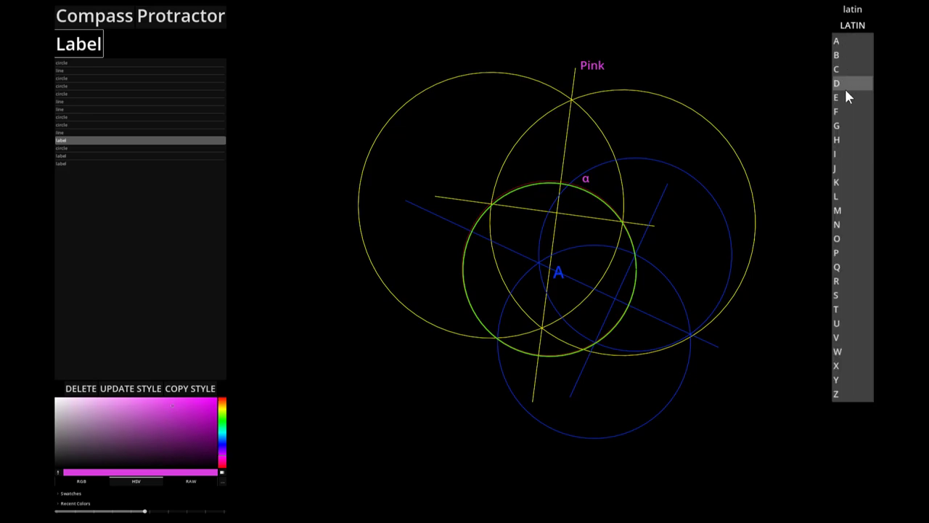
pyautogui.click(859, 130)
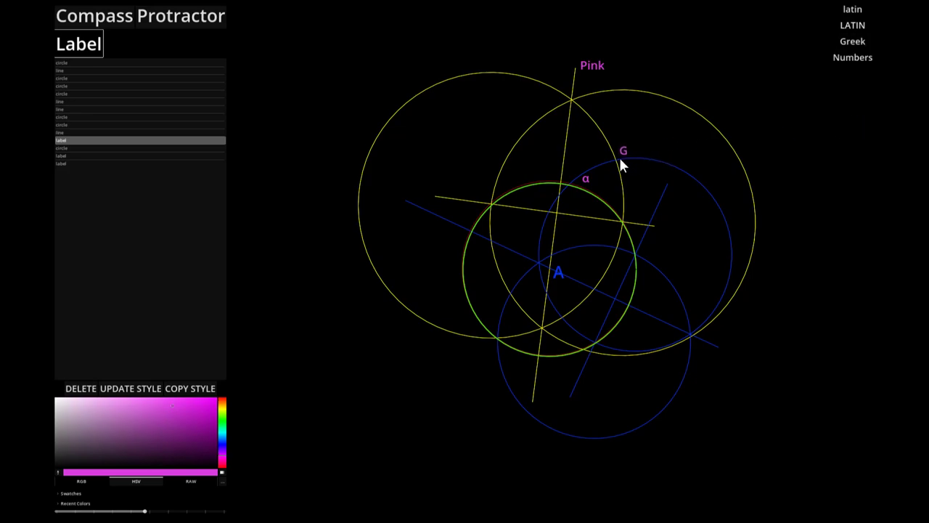
pyautogui.click(618, 160)
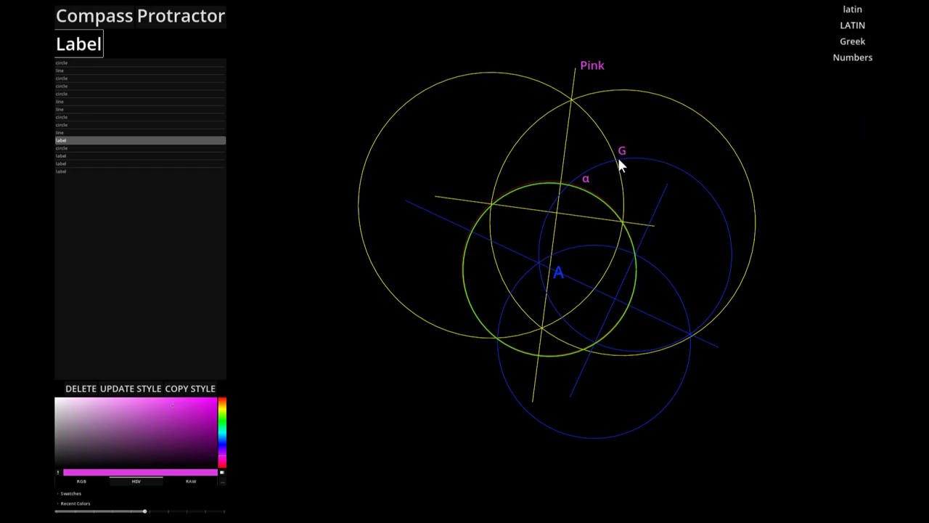
# Step: Browse the Latin, Greek and digit lists, closing them without adding another label
pyautogui.click(844, 11)
pyautogui.click(846, 12)
pyautogui.click(848, 28)
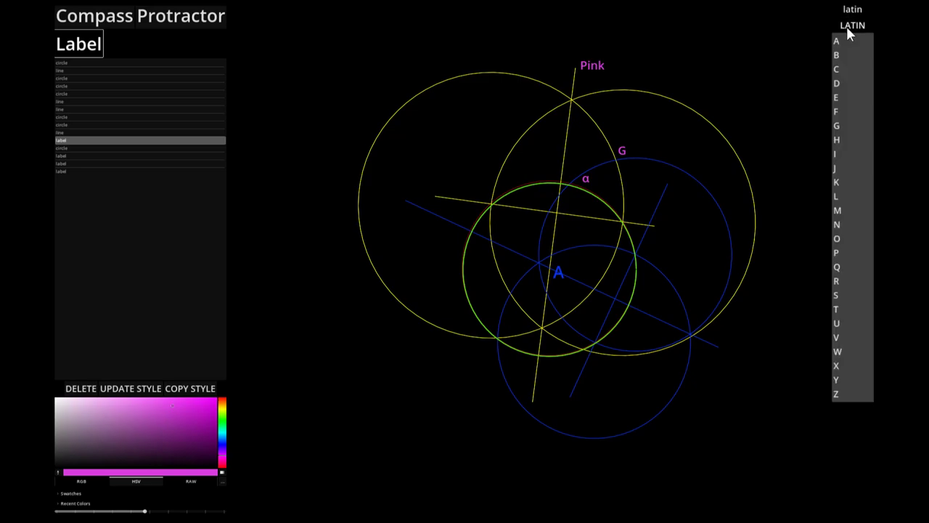
pyautogui.click(844, 23)
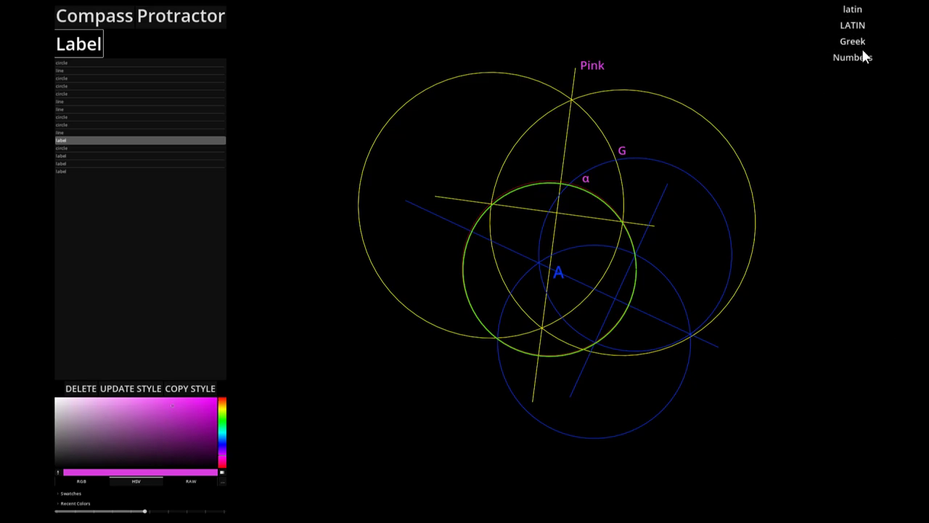
pyautogui.click(861, 45)
pyautogui.click(860, 43)
pyautogui.click(853, 58)
pyautogui.click(853, 59)
pyautogui.click(854, 61)
pyautogui.click(844, 59)
# Step: Copy the yellow circle's style and apply it to the G label
pyautogui.click(85, 79)
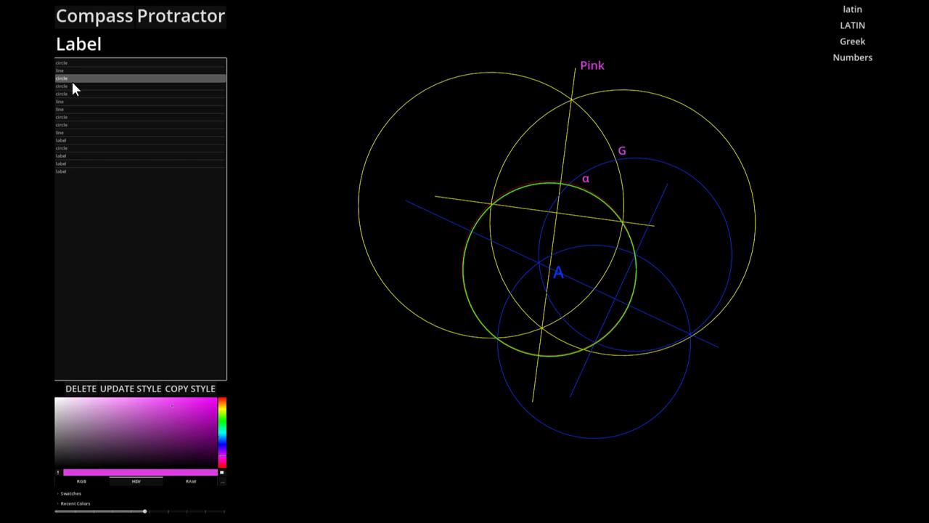
pyautogui.click(184, 392)
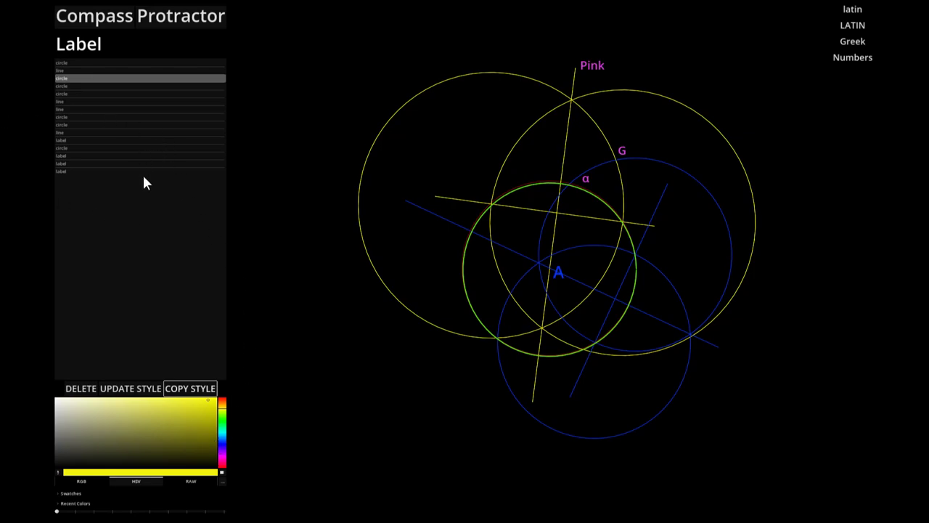
pyautogui.click(69, 172)
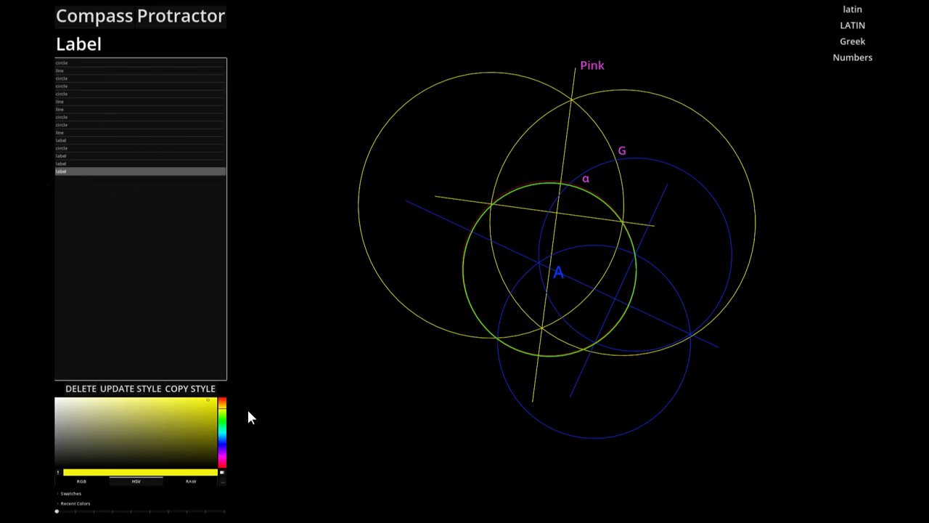
pyautogui.click(130, 396)
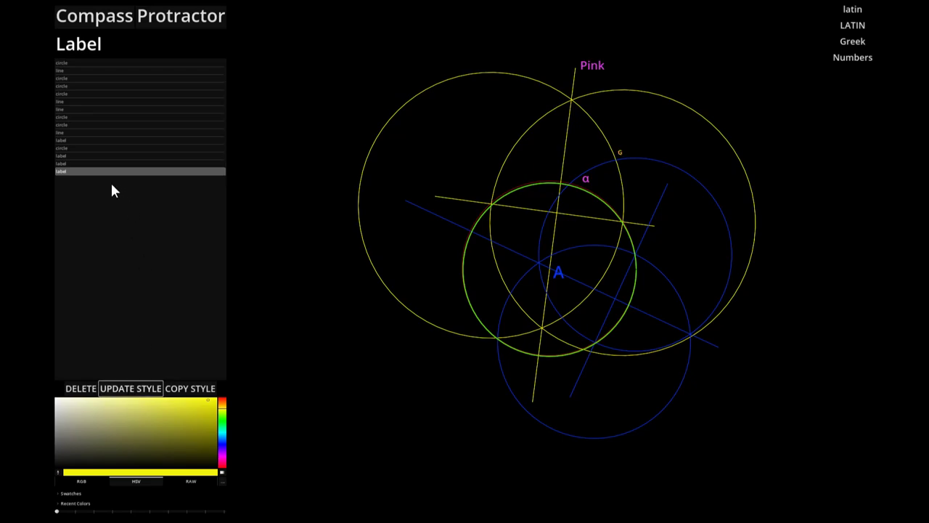
# Step: Apply the same yellow style to the α and Pink labels, then reselect Pink to check it
pyautogui.click(87, 163)
pyautogui.click(135, 395)
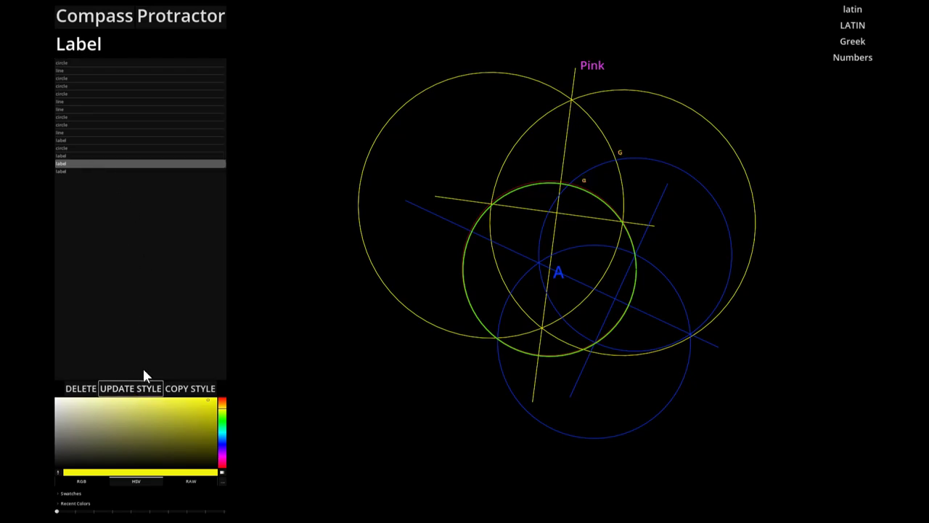
pyautogui.click(84, 156)
pyautogui.click(141, 395)
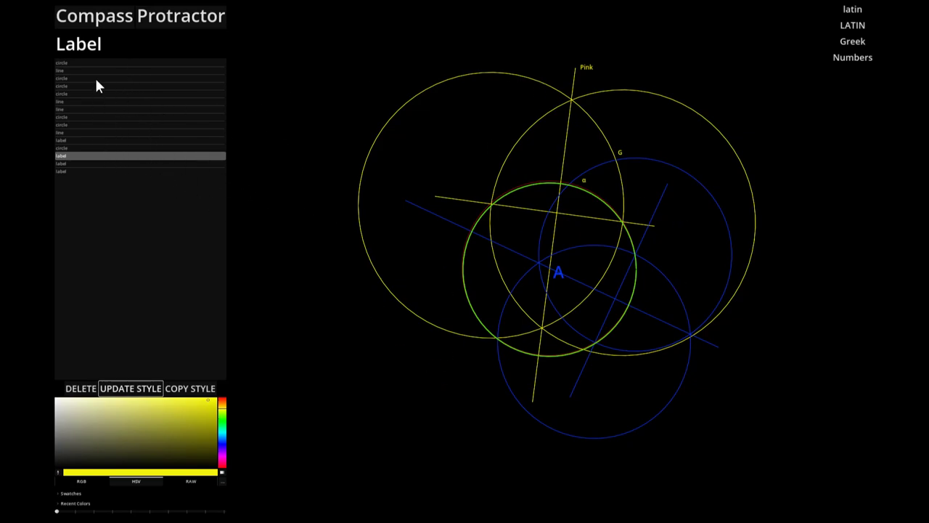
pyautogui.moveTo(99, 86); pyautogui.dragTo(99, 172)
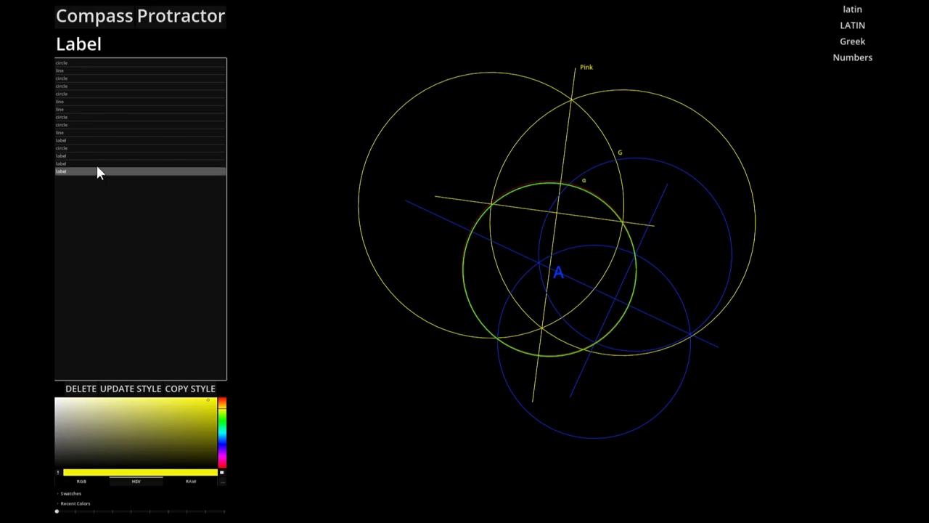
pyautogui.click(94, 157)
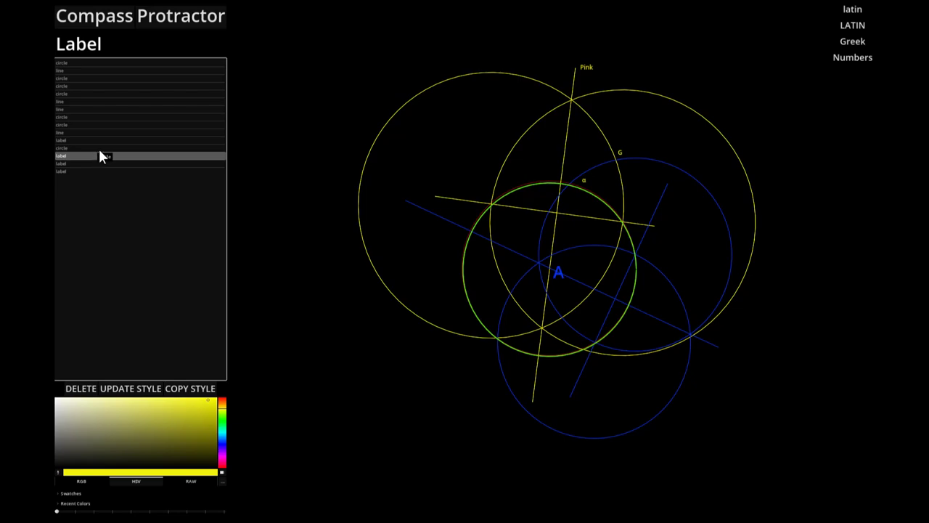
pyautogui.click(101, 95)
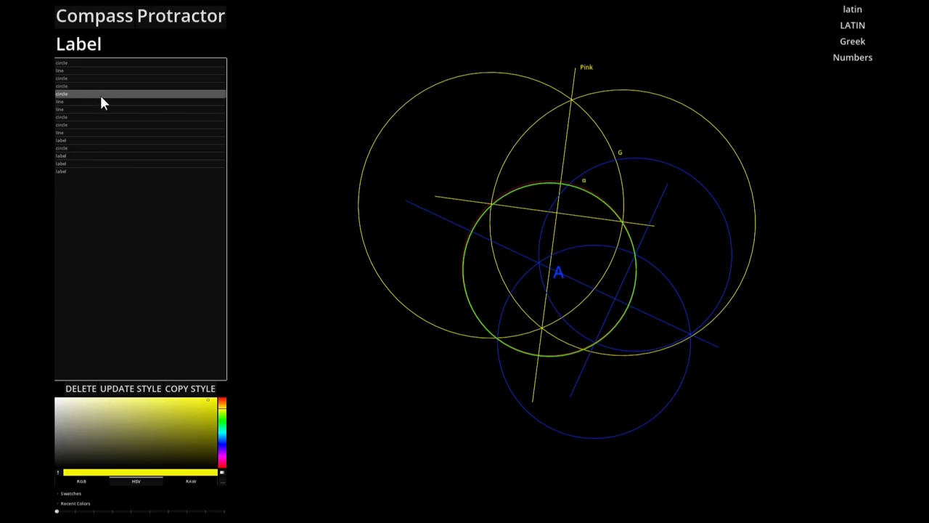
pyautogui.click(88, 133)
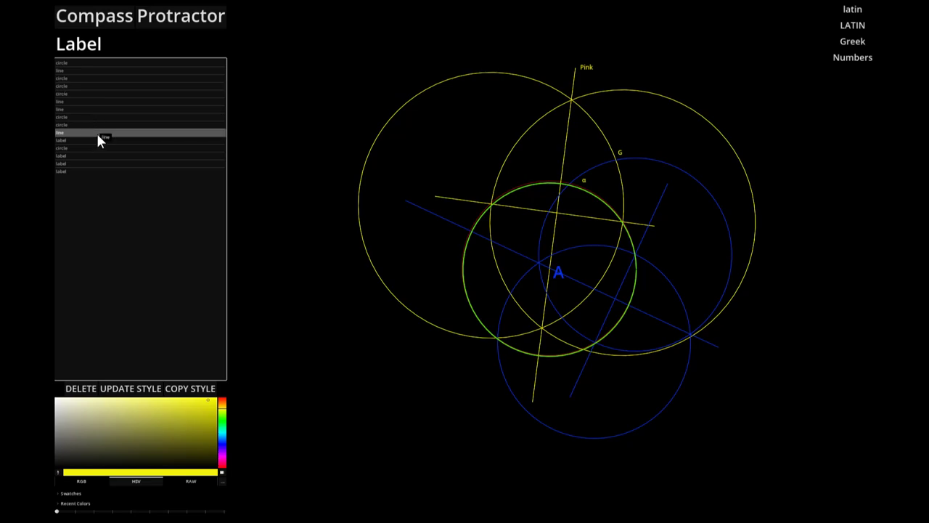
pyautogui.click(103, 118)
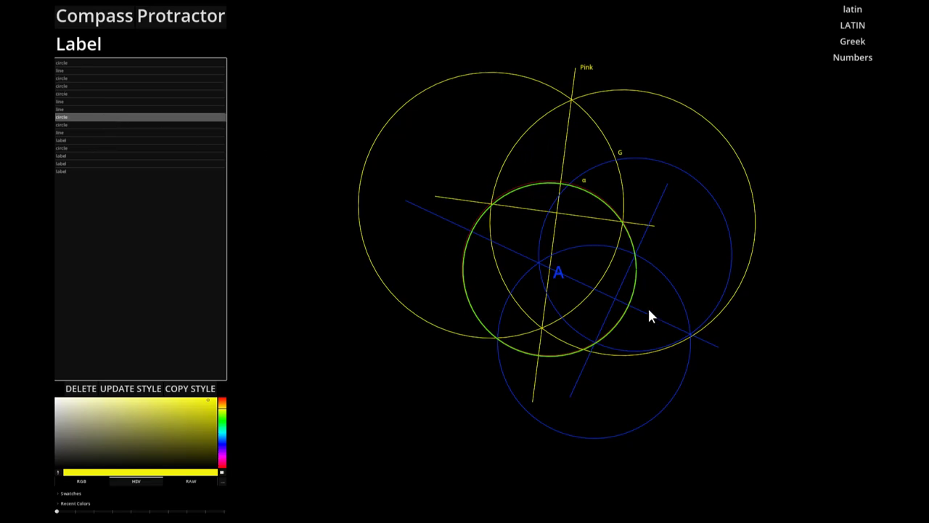
pyautogui.click(114, 103)
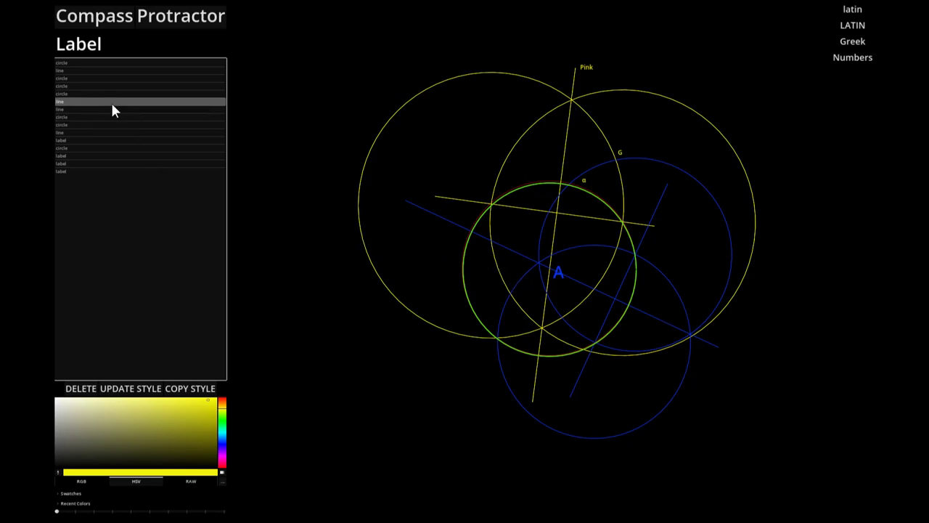
pyautogui.click(95, 140)
pyautogui.click(98, 117)
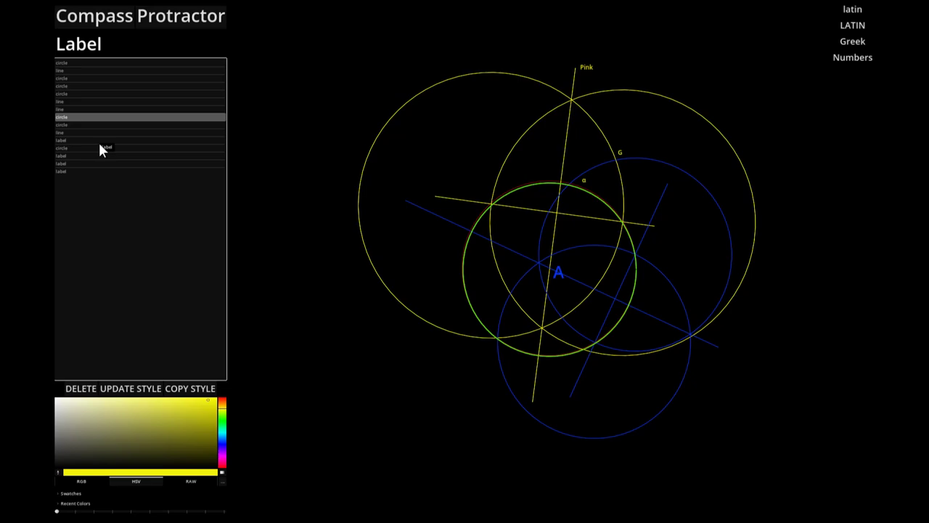
pyautogui.click(115, 141)
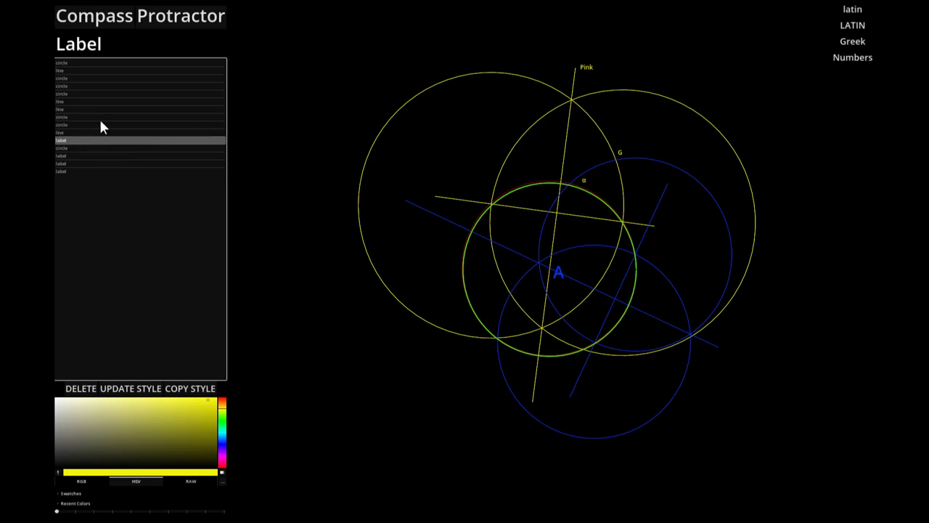
pyautogui.click(105, 102)
pyautogui.click(114, 134)
pyautogui.click(120, 103)
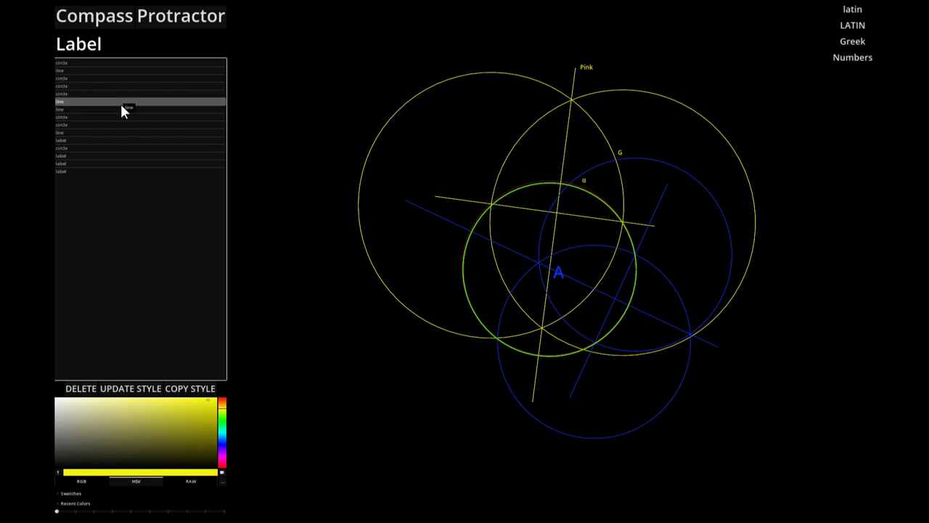
pyautogui.click(111, 94)
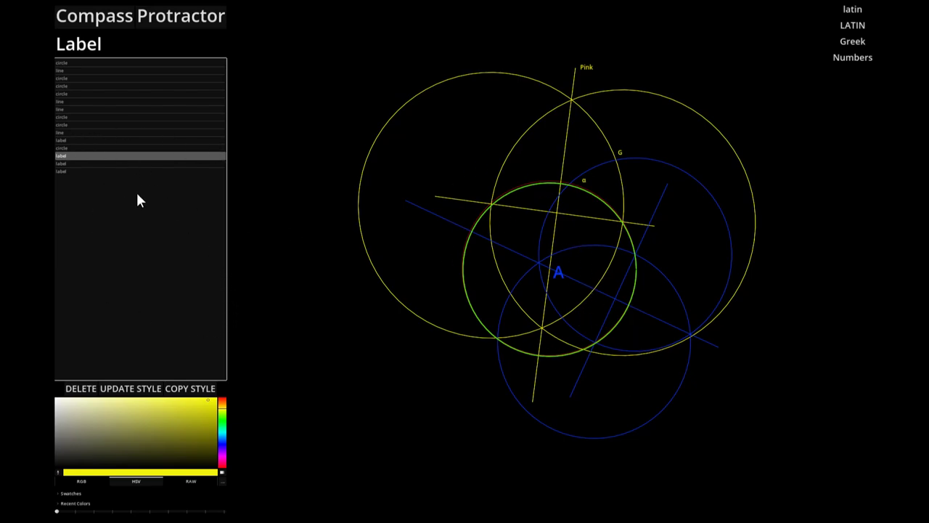
pyautogui.click(87, 64)
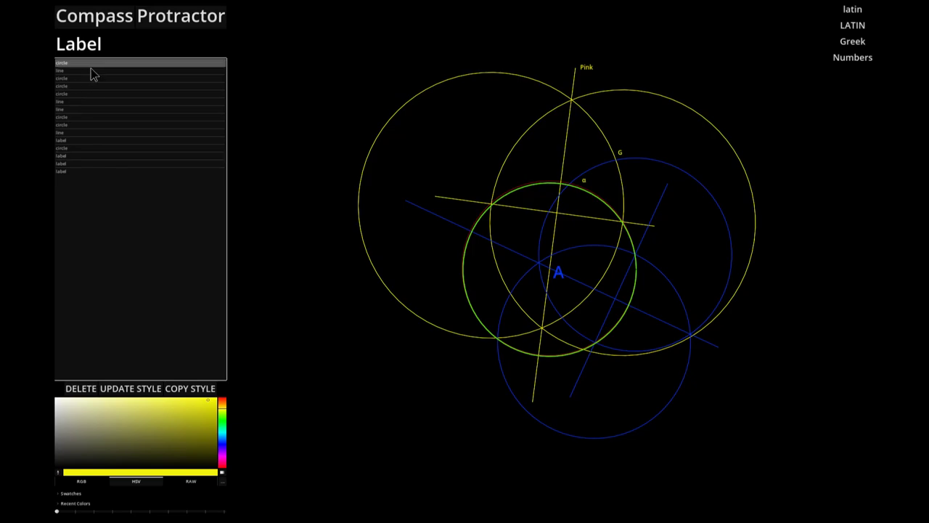
pyautogui.click(72, 141)
pyautogui.click(68, 172)
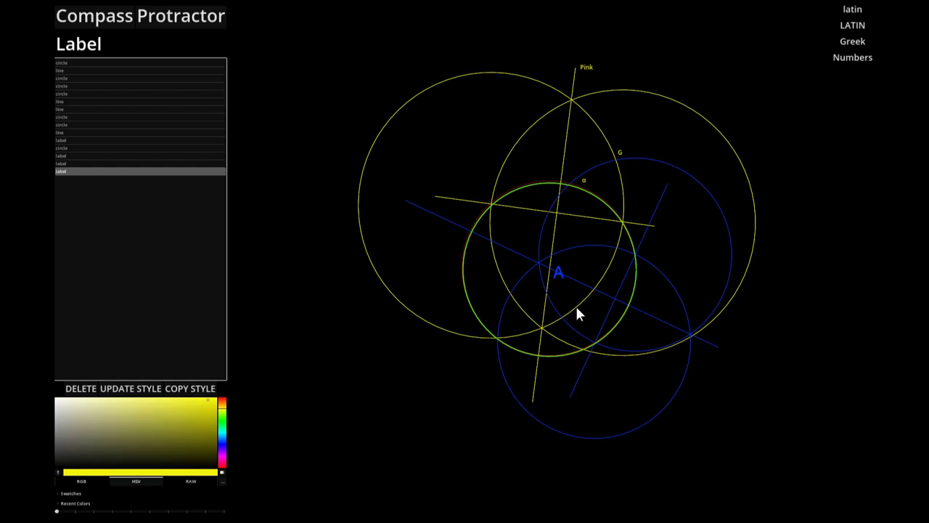
pyautogui.click(845, 26)
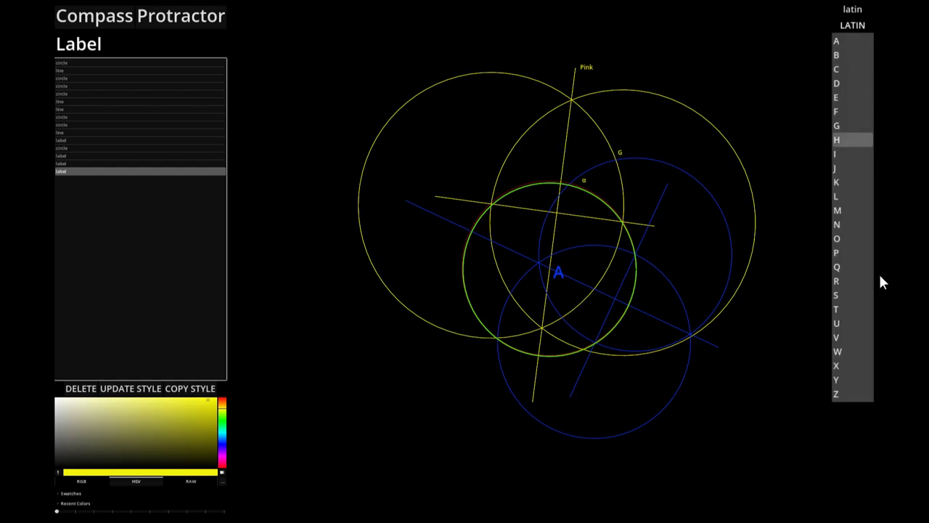
pyautogui.click(842, 25)
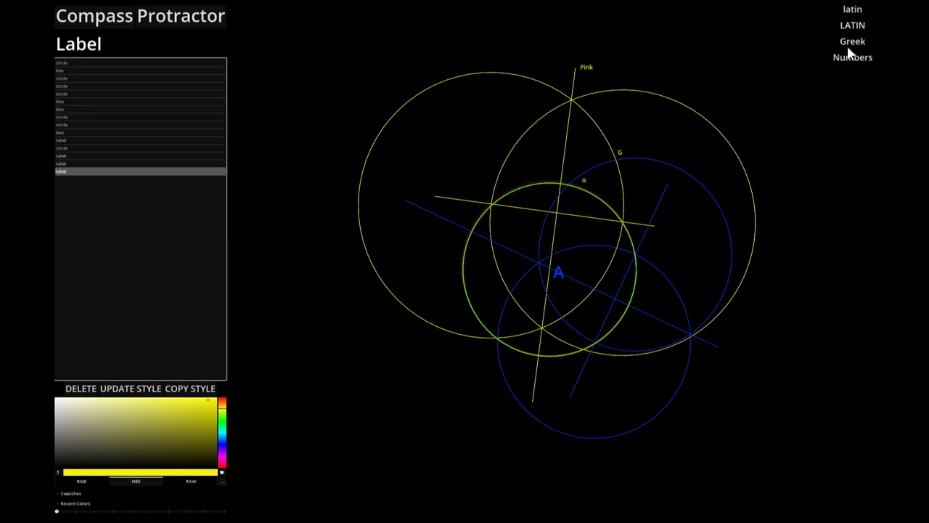
pyautogui.click(851, 58)
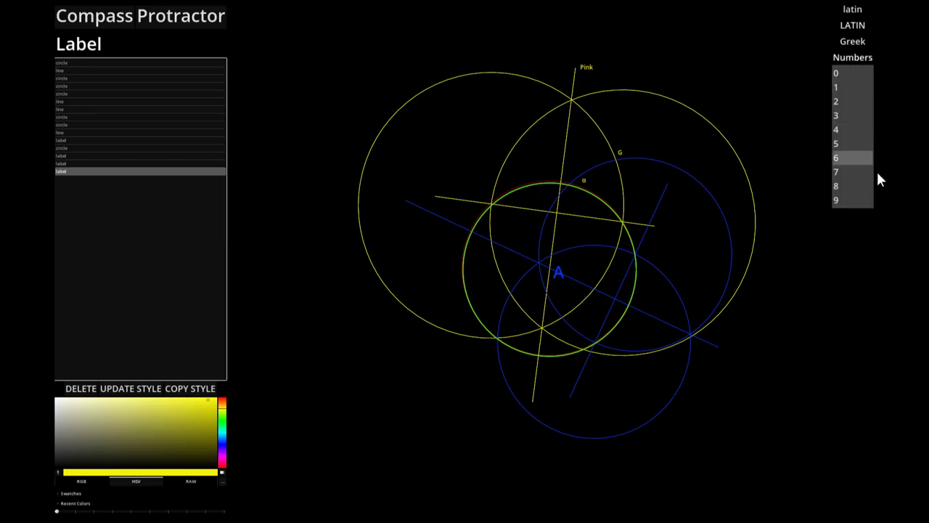
pyautogui.click(860, 43)
pyautogui.click(852, 27)
pyautogui.click(842, 29)
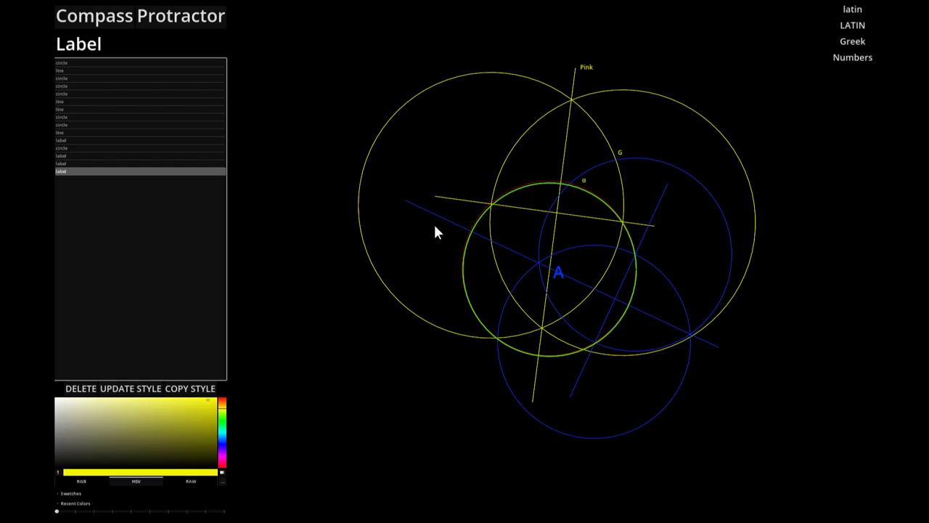
# Step: Put the compass on the canvas, briefly swapping to the protractor and back
pyautogui.click(114, 17)
pyautogui.click(180, 22)
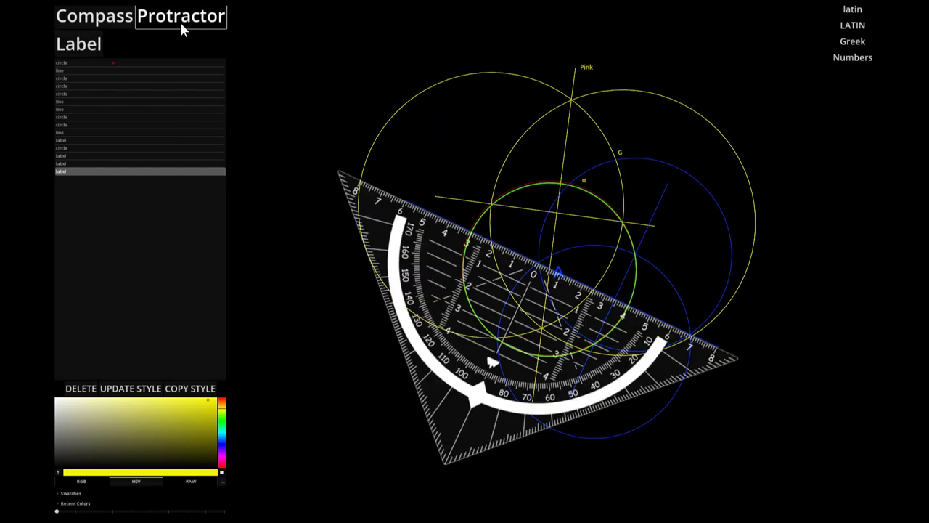
pyautogui.click(174, 27)
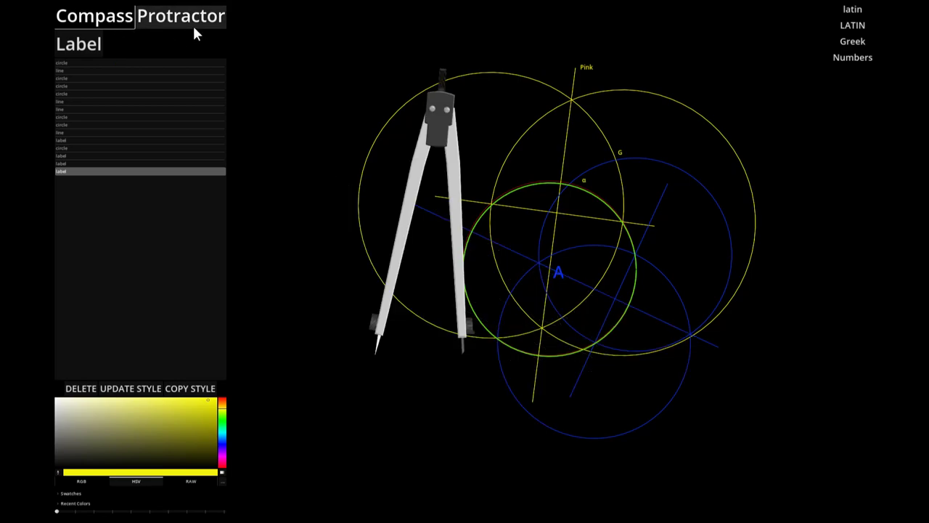